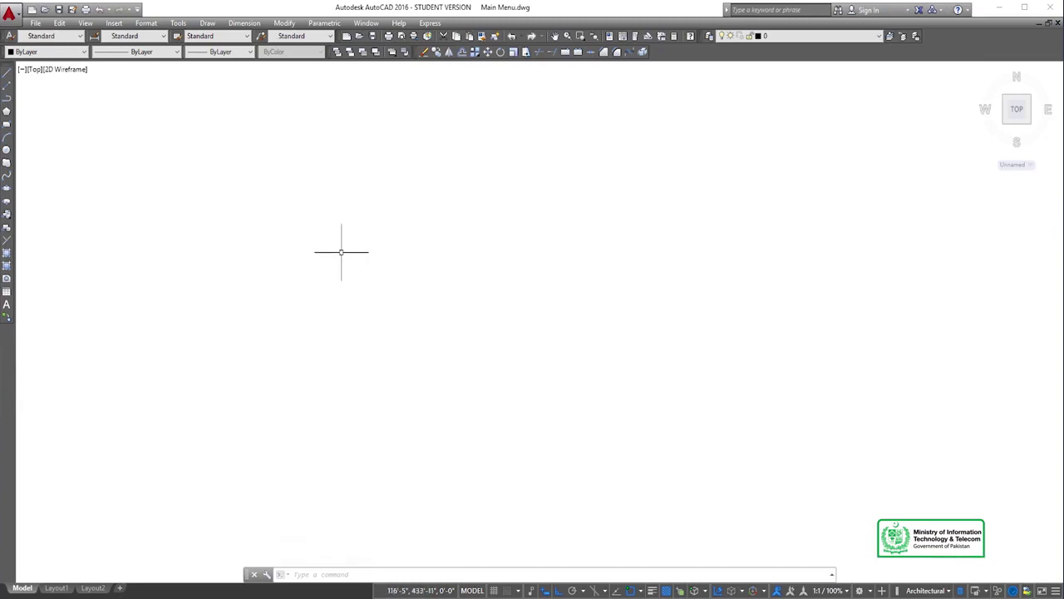
# Draw a 151'-6" horizontal line left of centre and inspect it in Quick Properties
pyautogui.write('L')
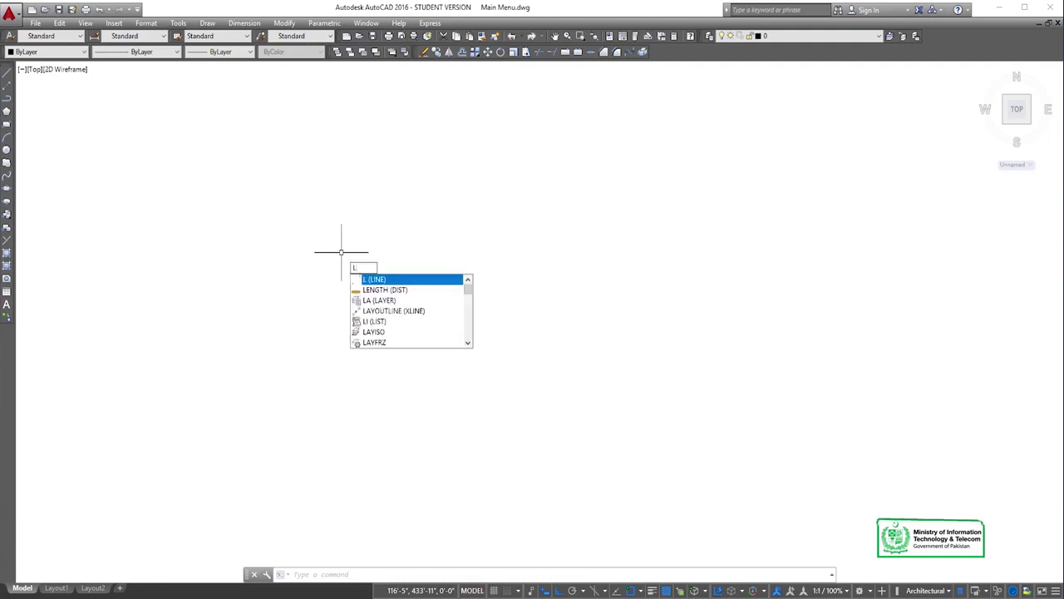
pyautogui.press('Return')
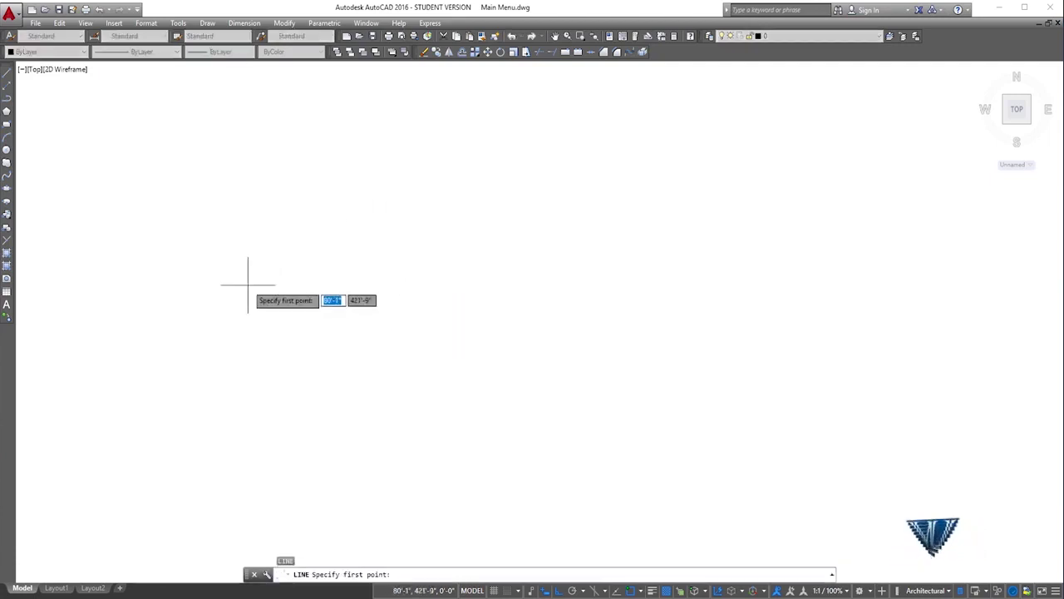
pyautogui.click(248, 284)
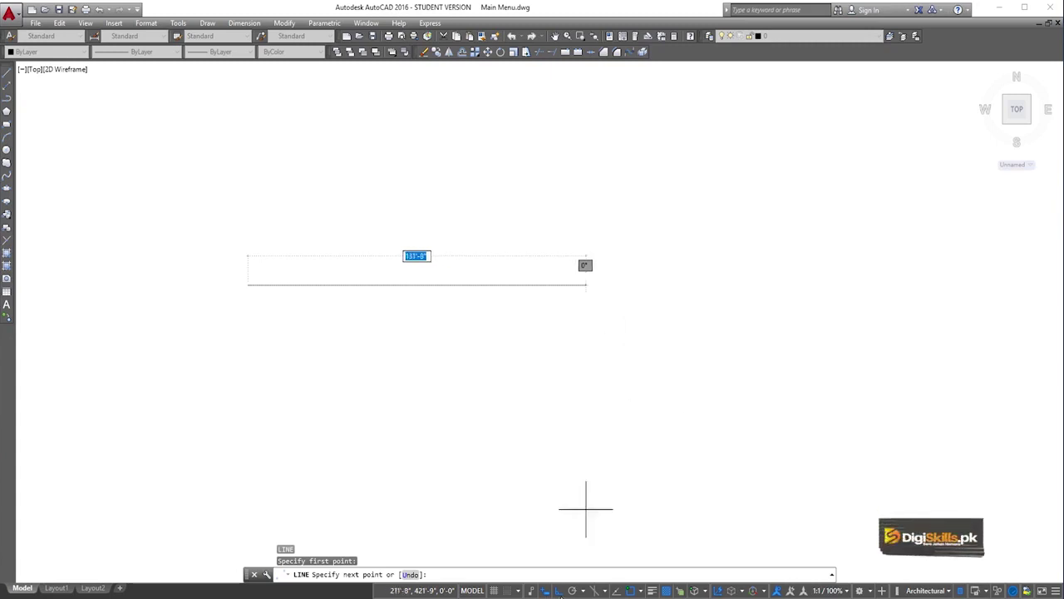
pyautogui.click(637, 285)
pyautogui.press('Escape')
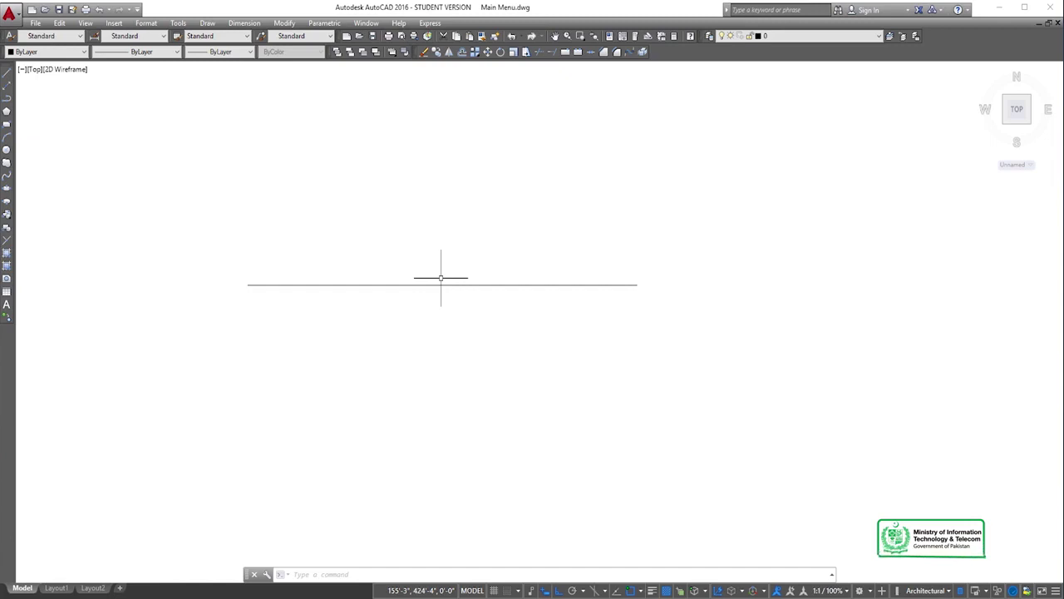
pyautogui.click(450, 284)
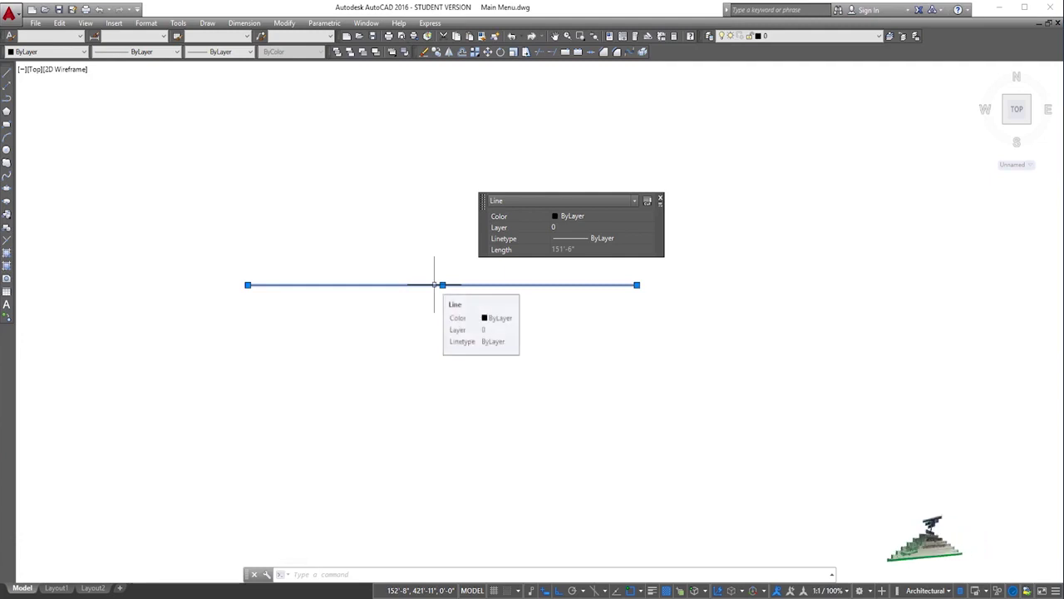
pyautogui.press('Escape')
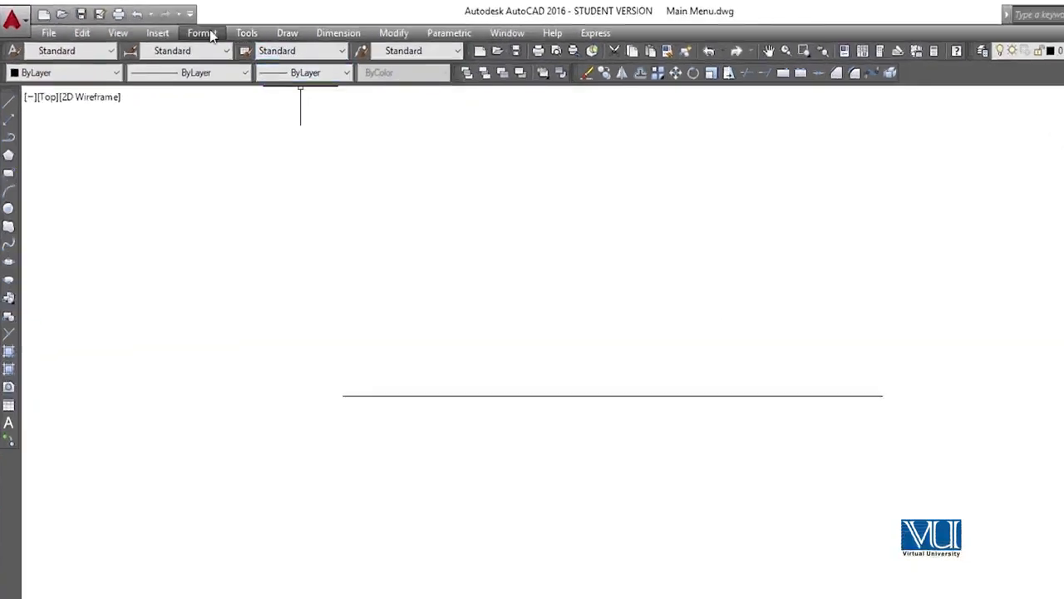
# Open Lineweight Settings from the Format menu and move the dialog away from the line
pyautogui.click(212, 36)
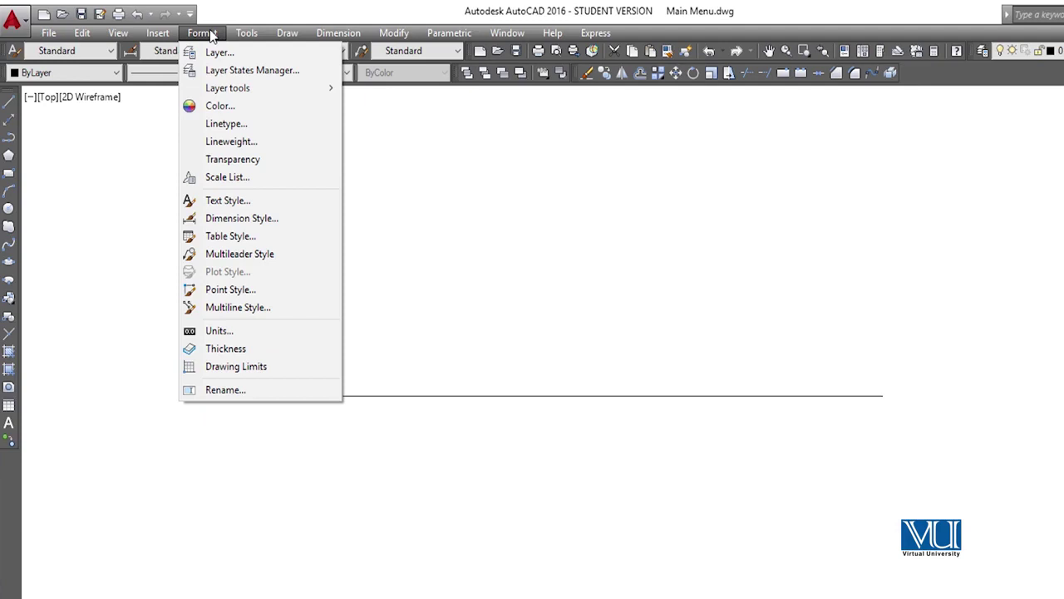
pyautogui.click(245, 144)
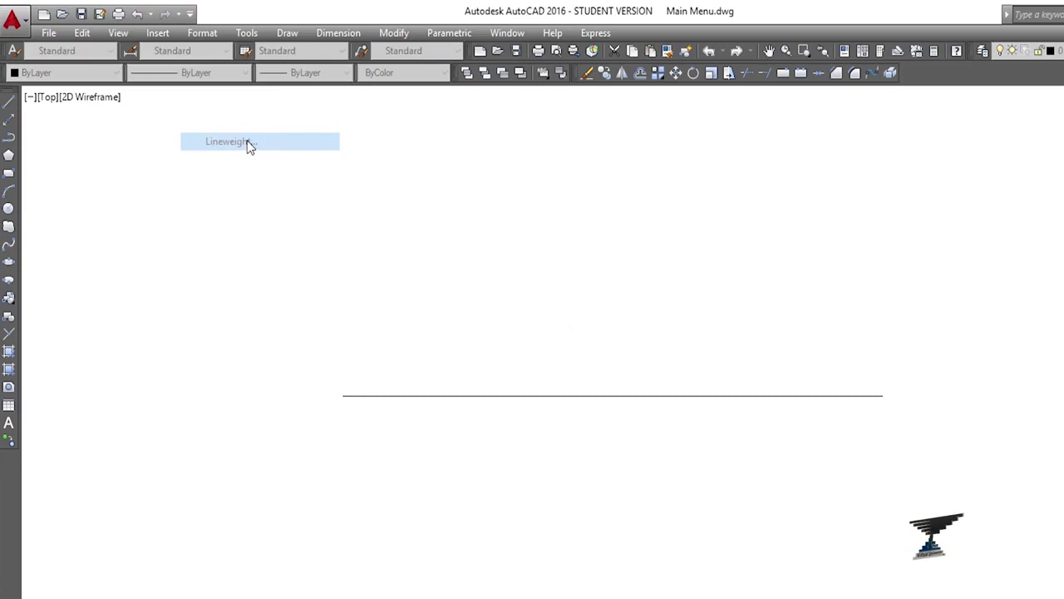
pyautogui.moveTo(720, 305); pyautogui.dragTo(867, 182)
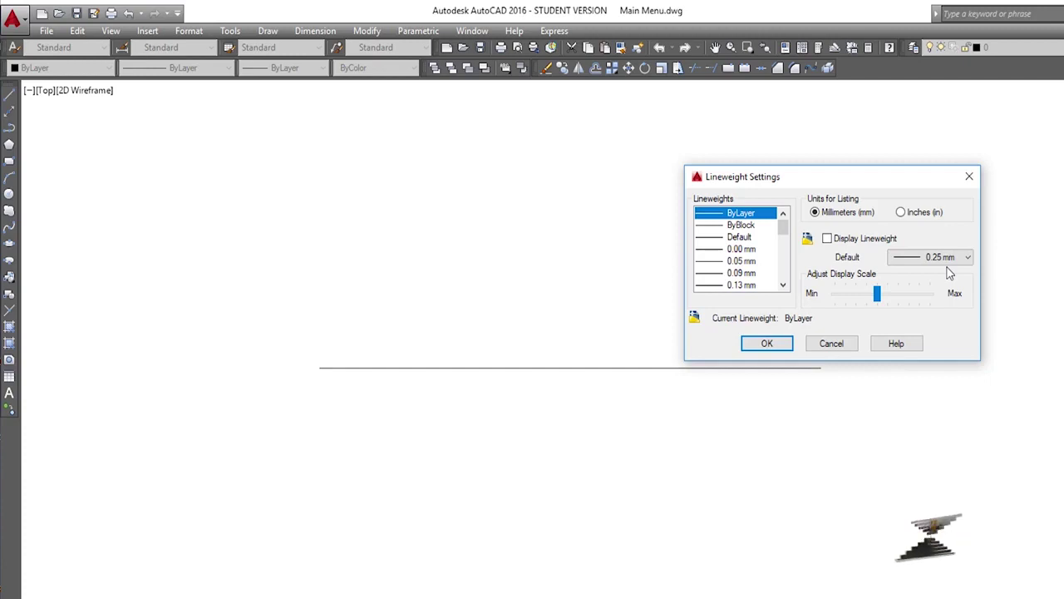
# Scroll the Lineweights list, select 0.50 mm and apply it as current
pyautogui.click(782, 285)
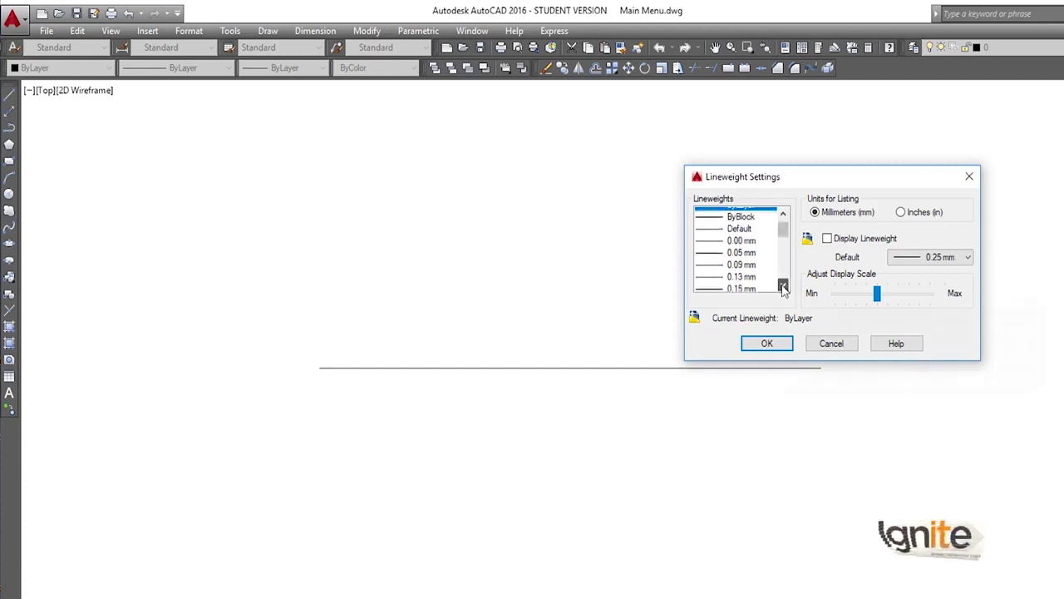
pyautogui.click(783, 285)
pyautogui.click(782, 285)
pyautogui.click(968, 257)
pyautogui.click(968, 257)
pyautogui.click(968, 257)
pyautogui.click(968, 257)
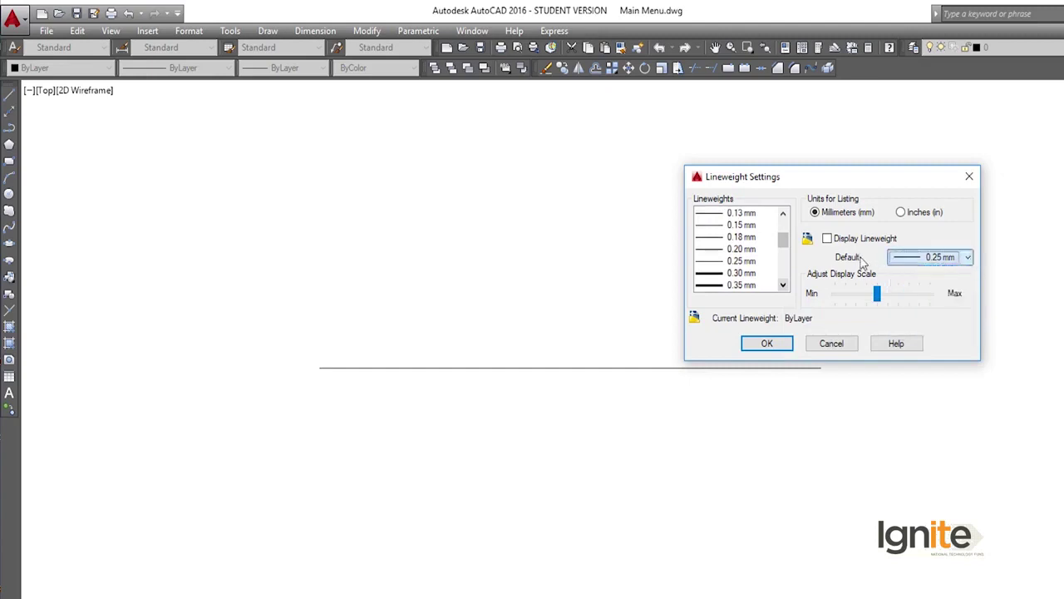
pyautogui.click(782, 285)
pyautogui.click(783, 285)
pyautogui.click(782, 285)
pyautogui.click(782, 285)
pyautogui.click(783, 285)
pyautogui.click(782, 286)
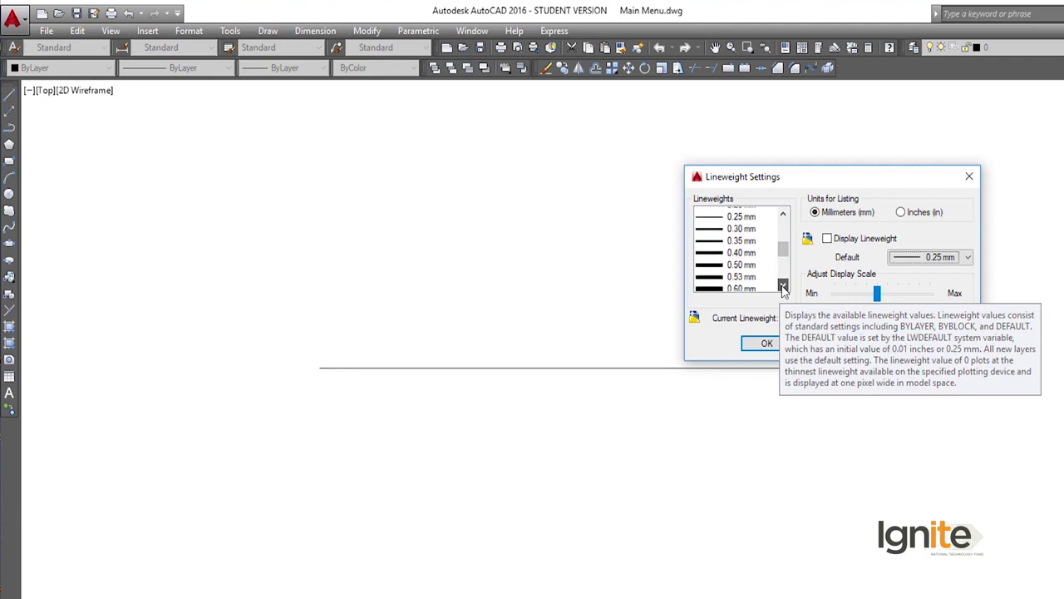
pyautogui.click(715, 263)
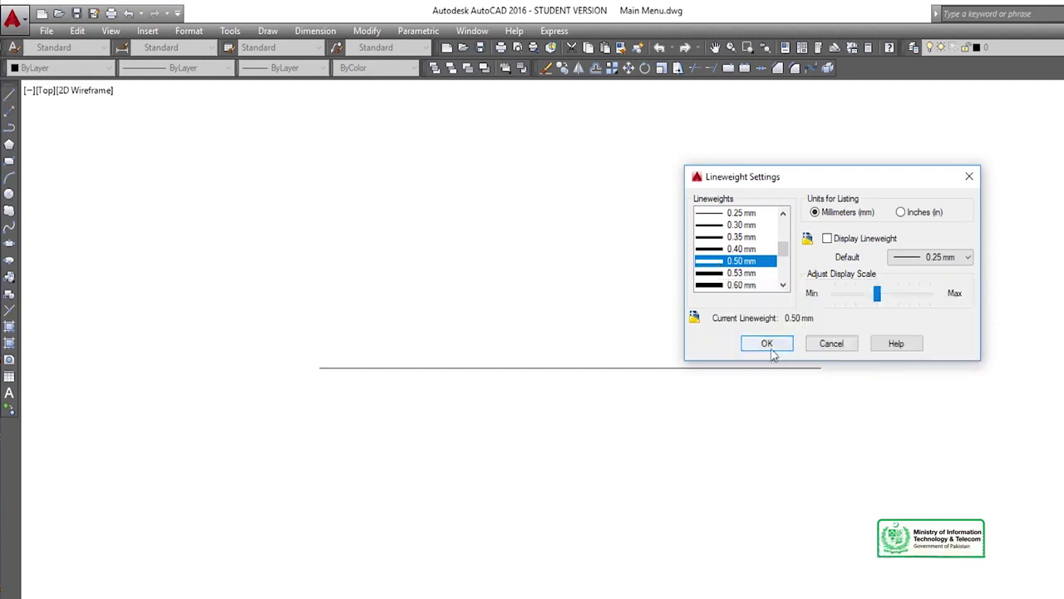
pyautogui.click(767, 345)
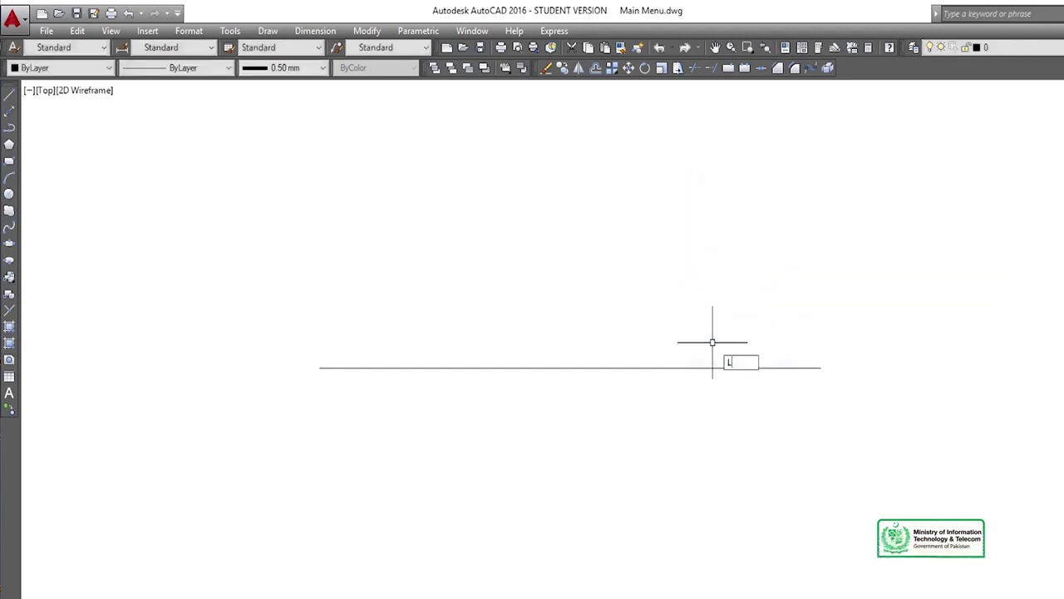
# Draw a second horizontal line above the first, using the 0.50 mm lineweight
pyautogui.press('Return')
pyautogui.click(458, 290)
pyautogui.click(843, 288)
pyautogui.press('Return')
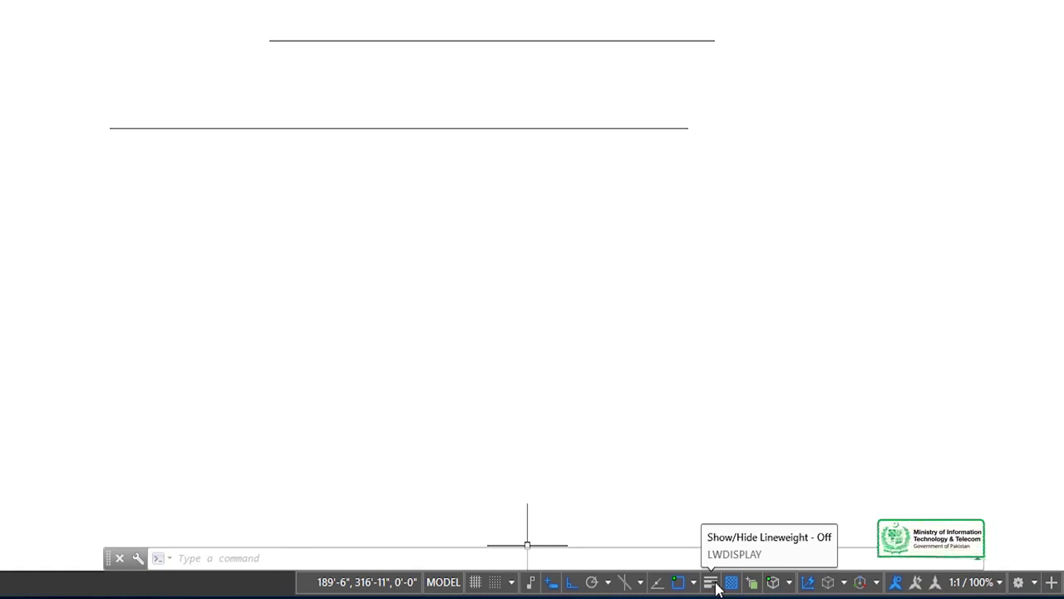
pyautogui.click(716, 585)
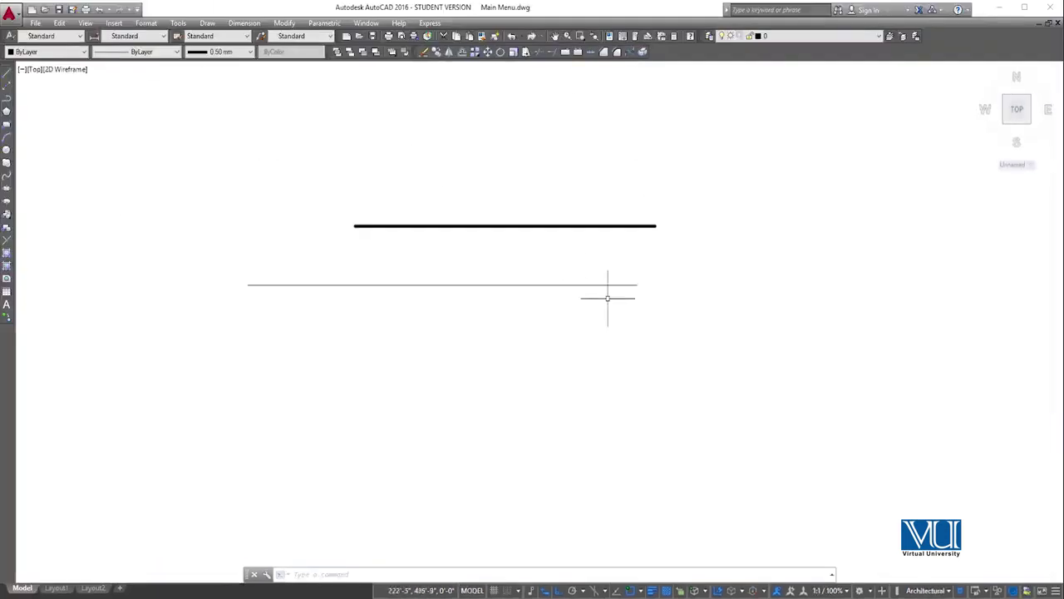
pyautogui.press('Escape')
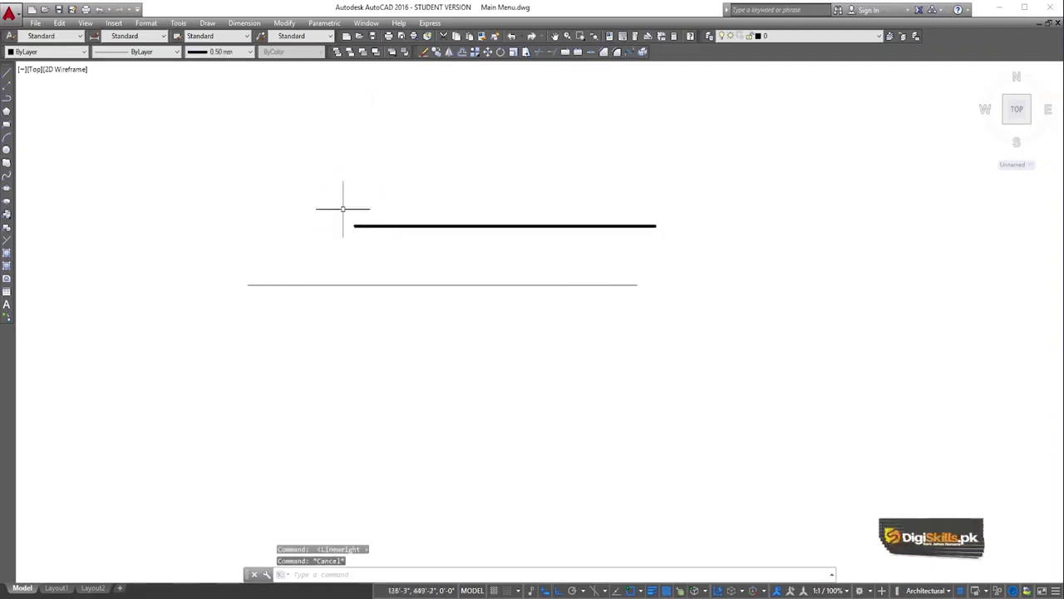
pyautogui.write('L')
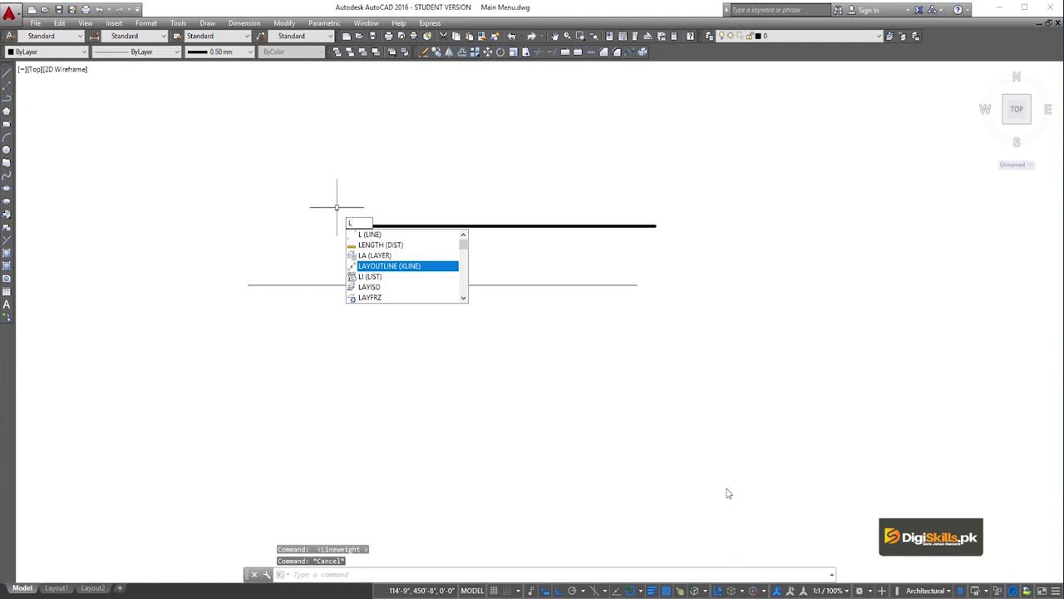
pyautogui.press('Escape')
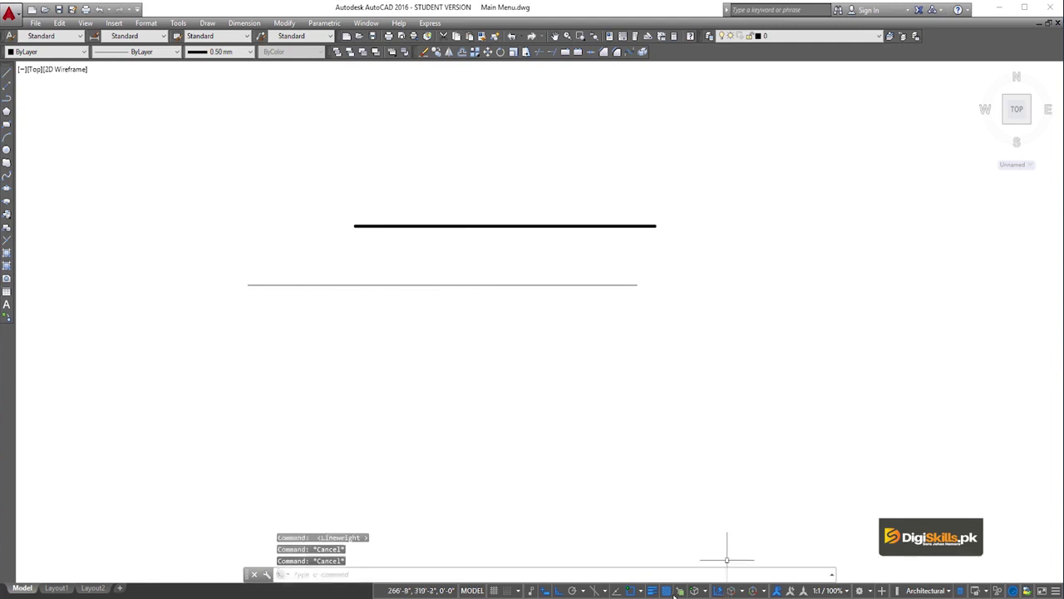
pyautogui.click(666, 590)
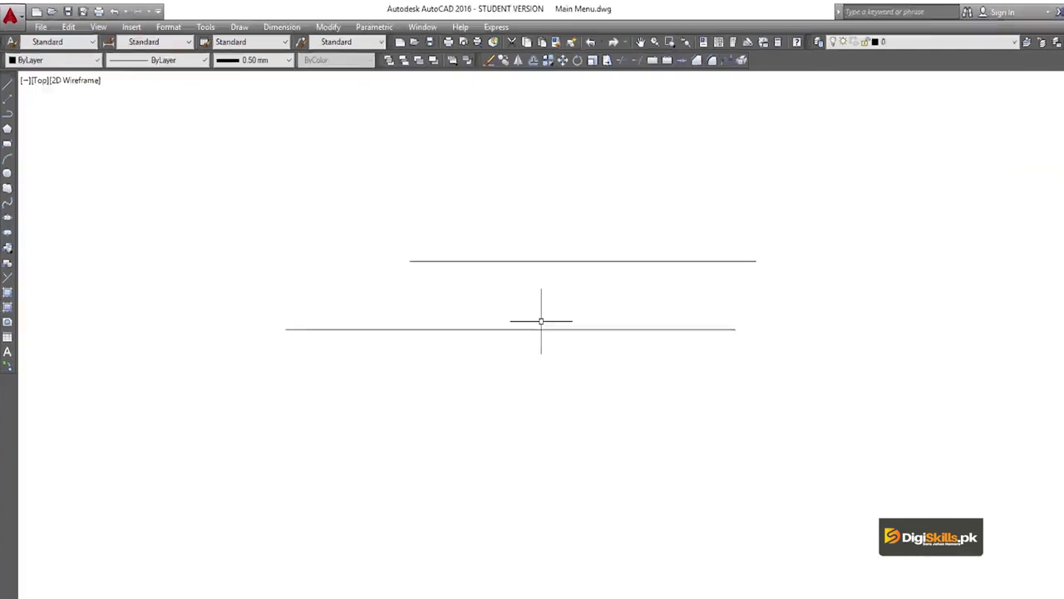
# Review Lineweight Settings, leaving the default at 0.25 mm, and close it
pyautogui.write('L')
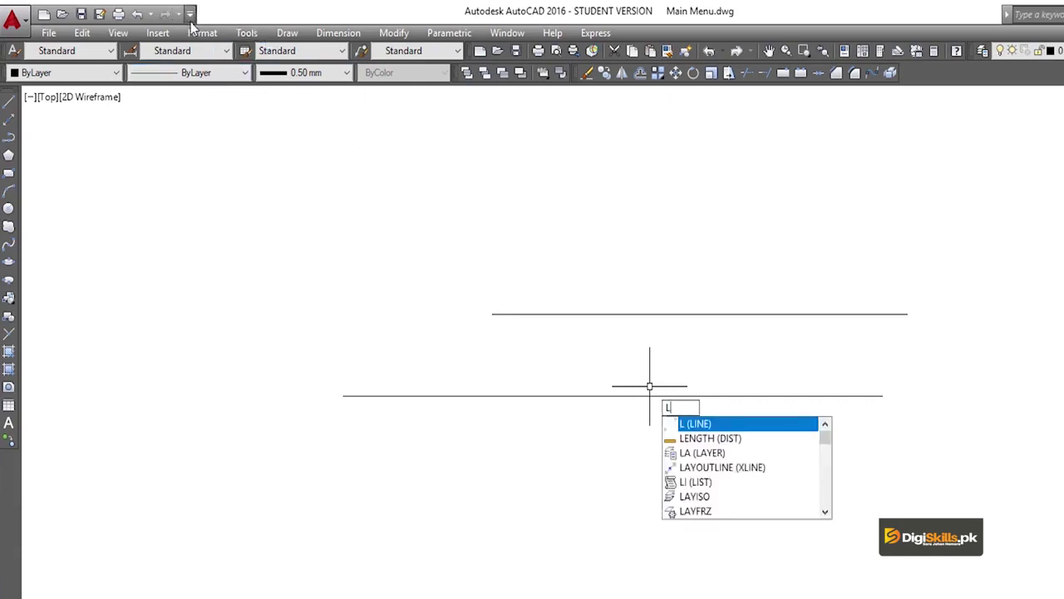
pyautogui.click(203, 33)
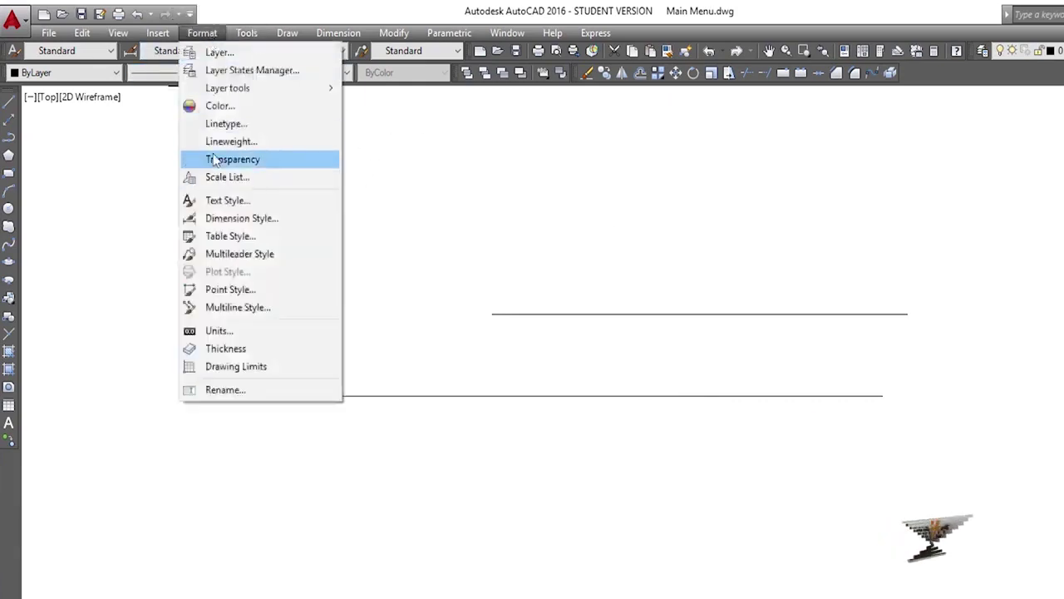
pyautogui.click(216, 141)
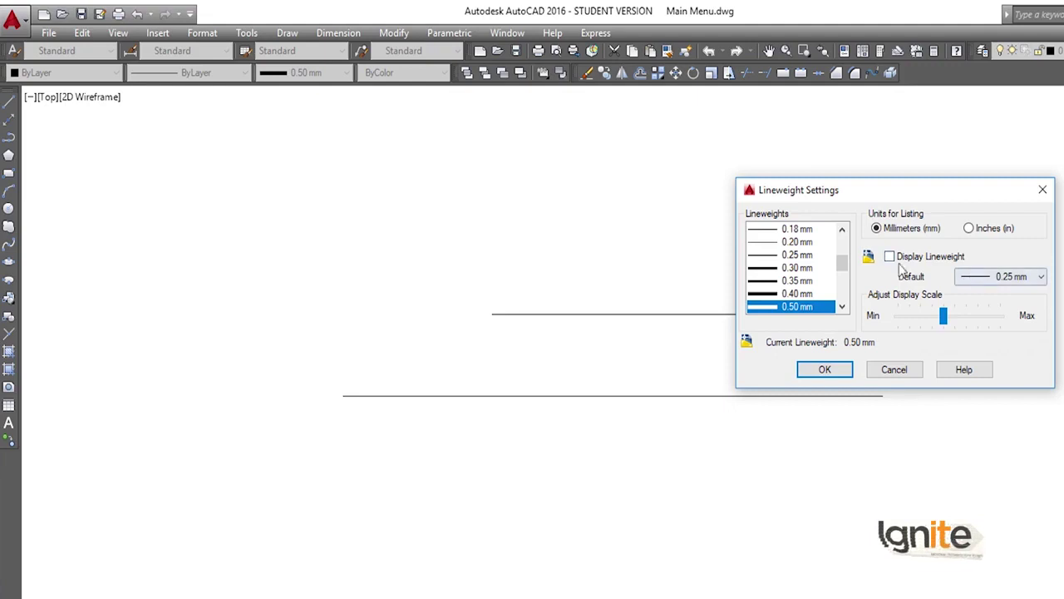
pyautogui.click(973, 284)
pyautogui.click(973, 284)
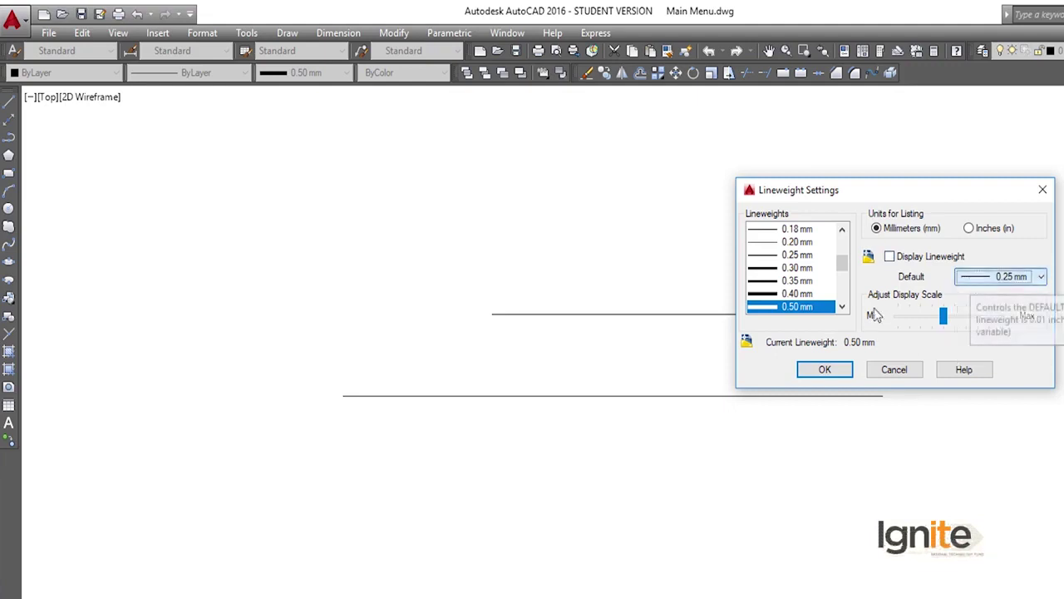
pyautogui.click(838, 369)
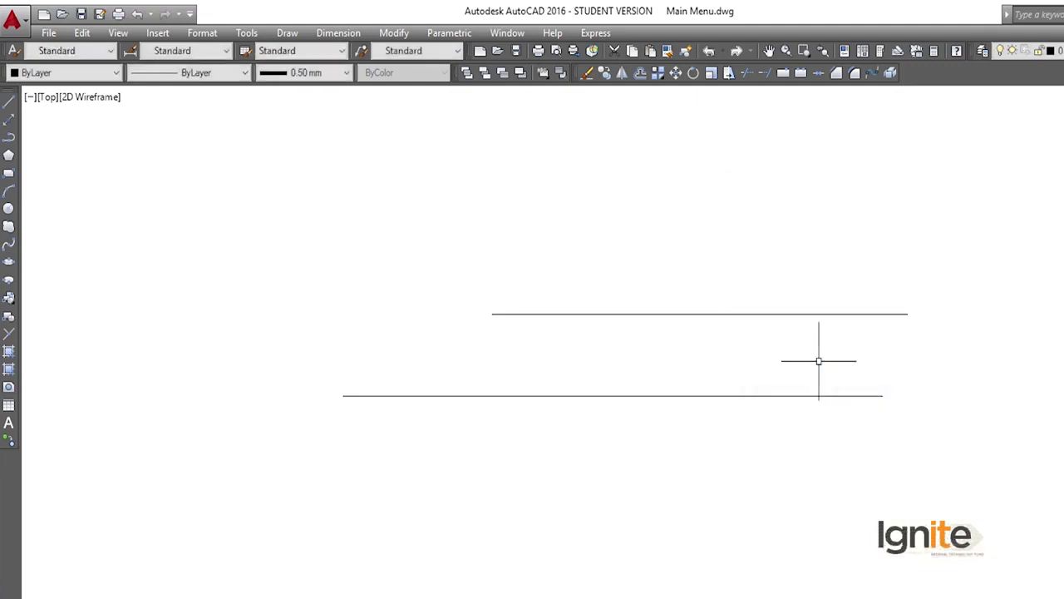
# Cancel a started line and turn on Show/Hide Lineweight so the 0.50 mm lines appear thick
pyautogui.write('l')
pyautogui.press('Return')
pyautogui.click(335, 159)
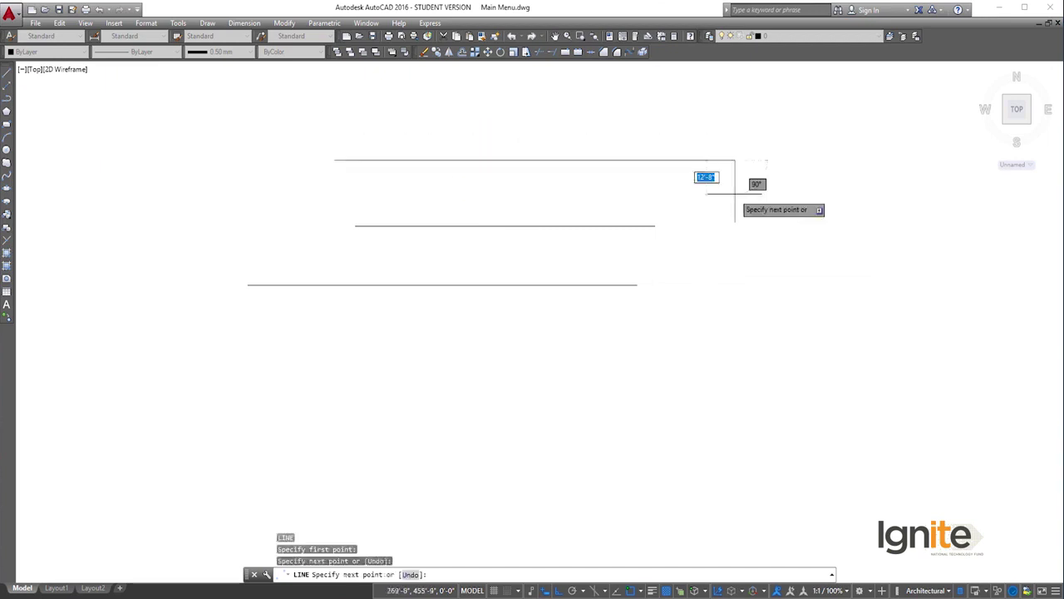
pyautogui.press('Escape')
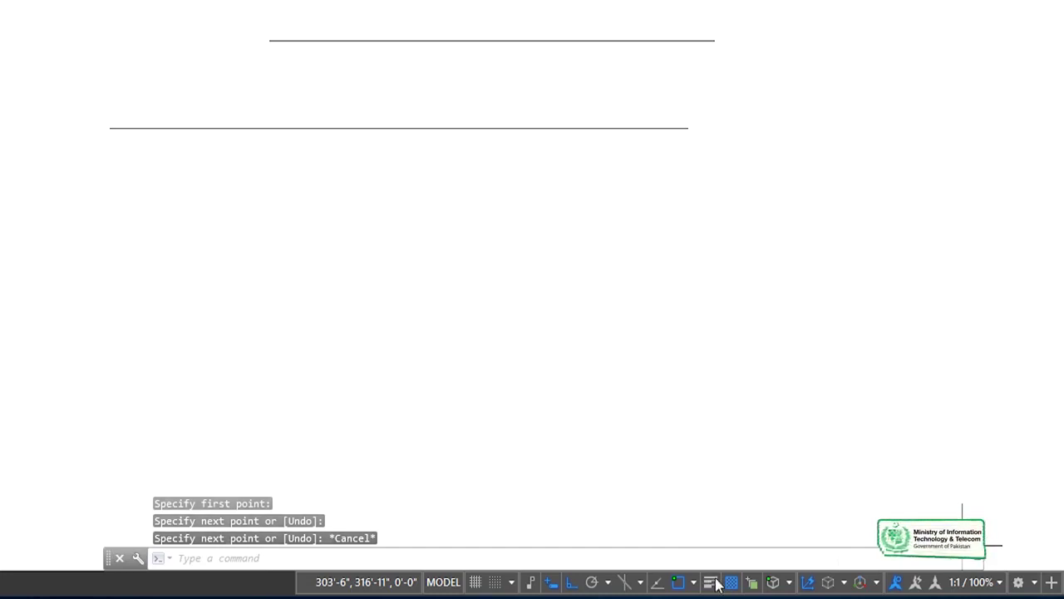
pyautogui.click(711, 582)
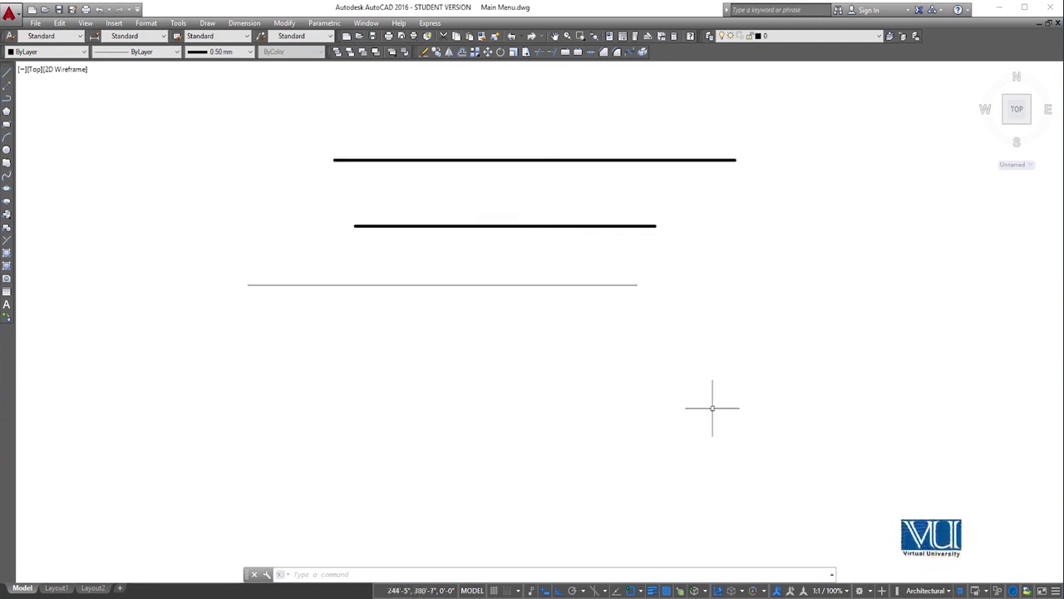
# Choose index Color 80 green in the Select Color dialog as the current colour
pyautogui.click(145, 23)
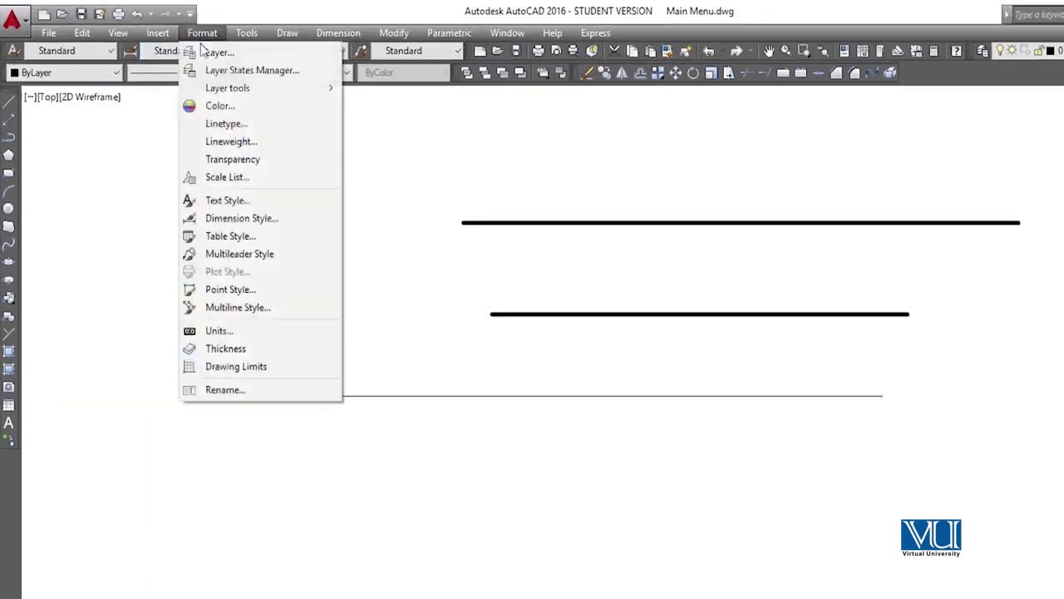
pyautogui.click(220, 106)
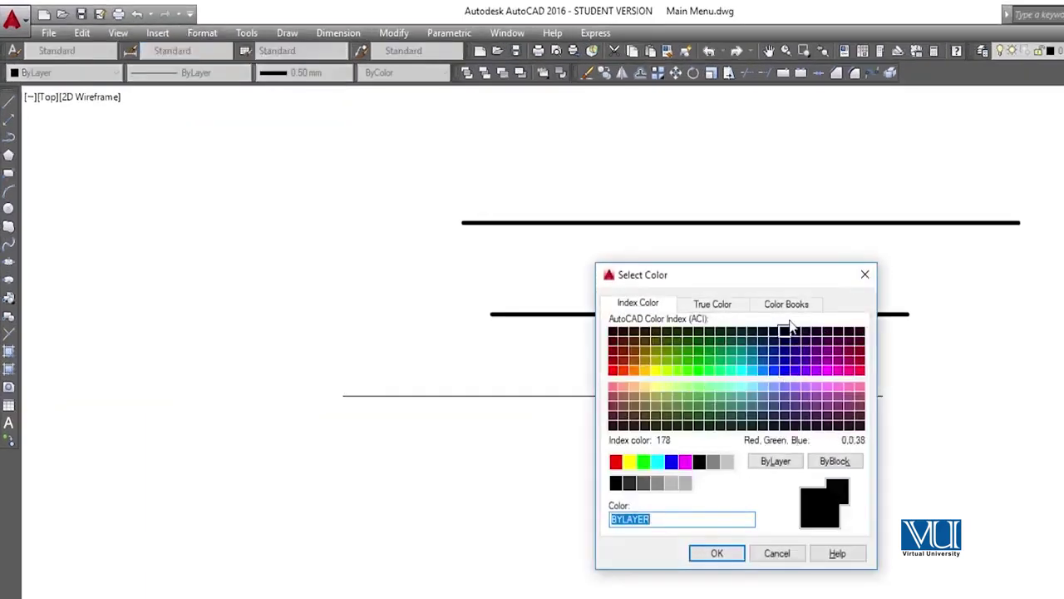
pyautogui.click(712, 304)
pyautogui.click(761, 307)
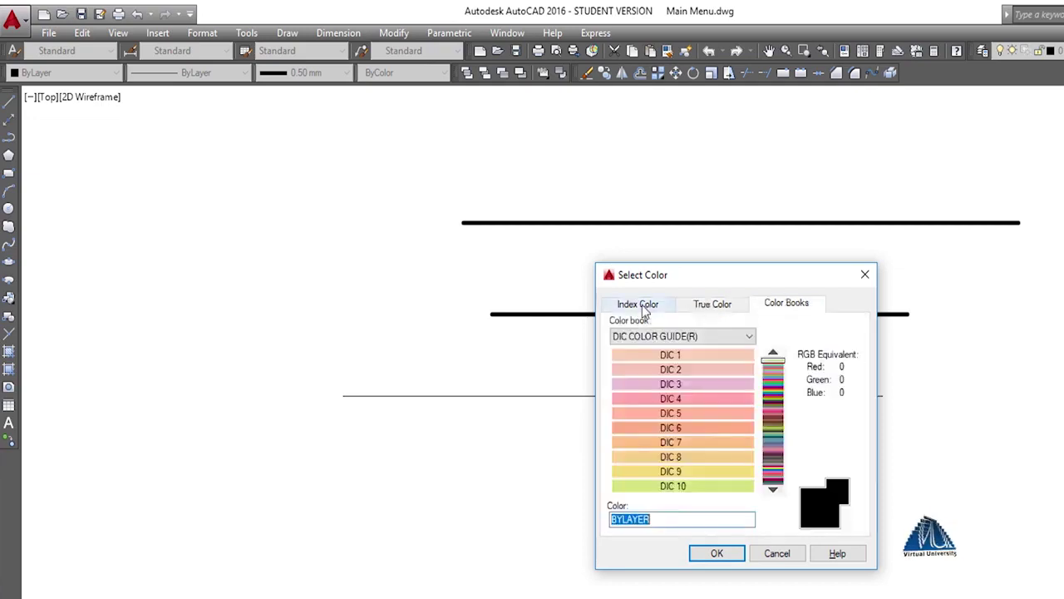
pyautogui.click(638, 305)
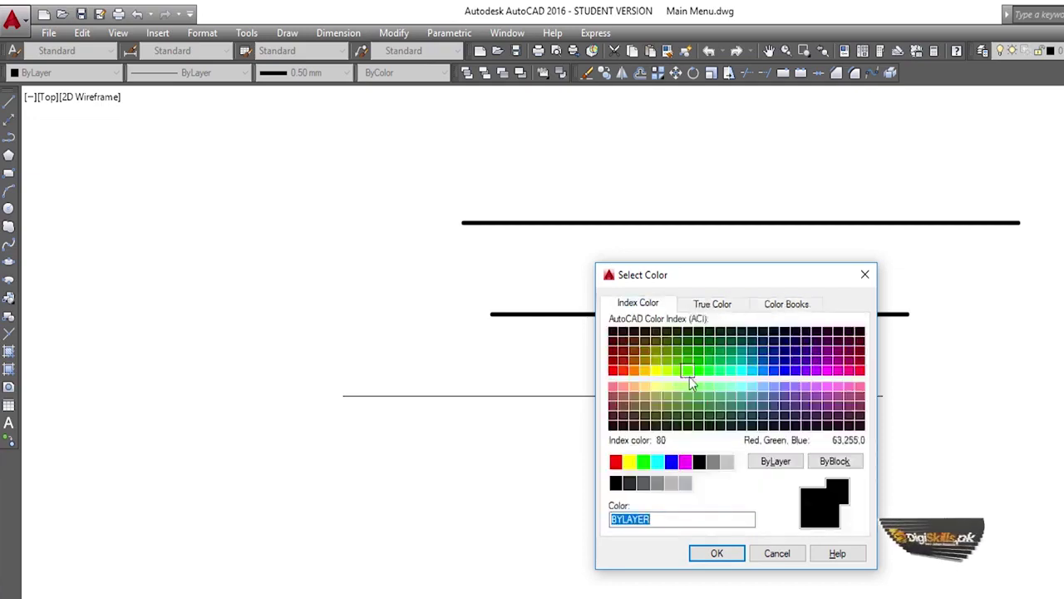
pyautogui.click(687, 370)
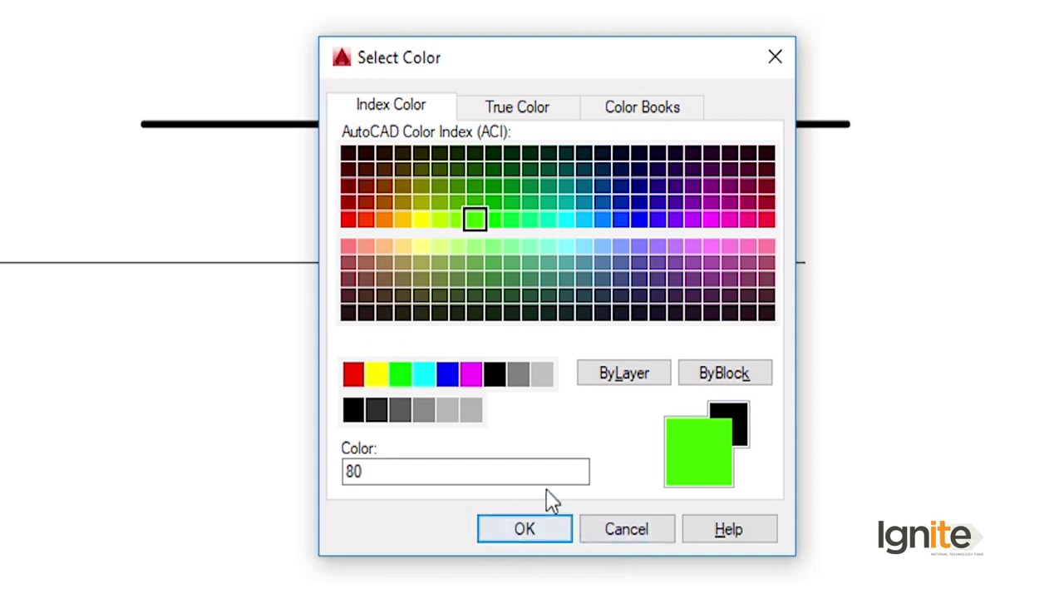
pyautogui.click(524, 529)
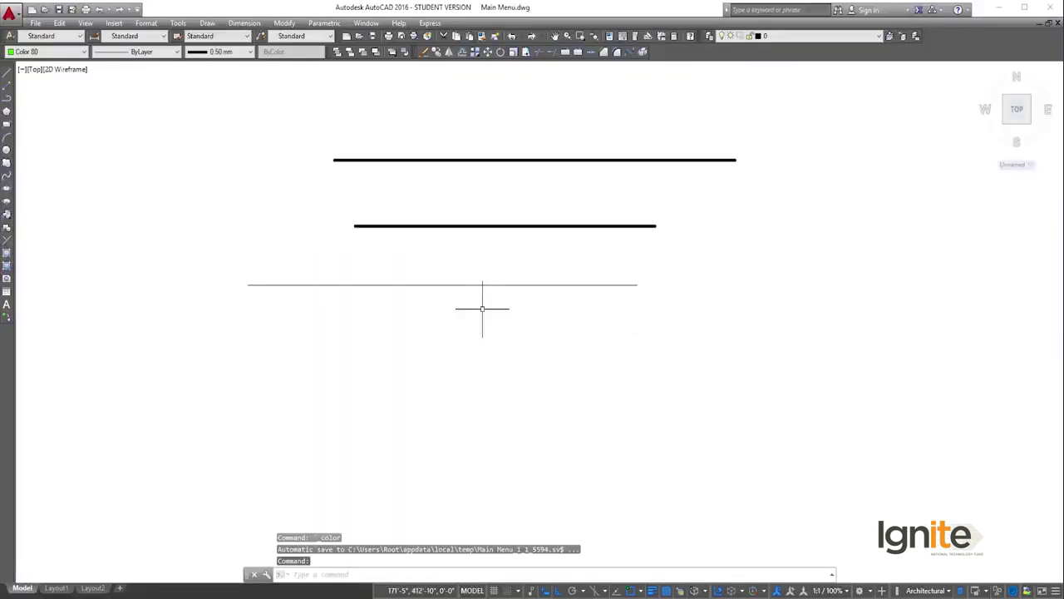
pyautogui.write('L')
# Draw a short green Color 80 horizontal line below the thin first line
pyautogui.press('Return')
pyautogui.click(361, 382)
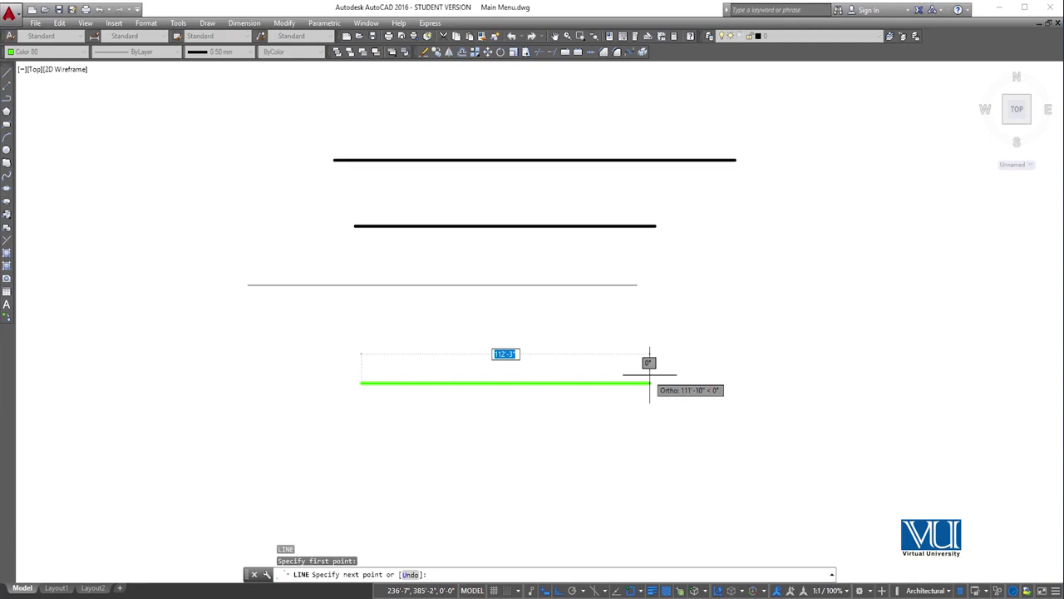
pyautogui.click(650, 375)
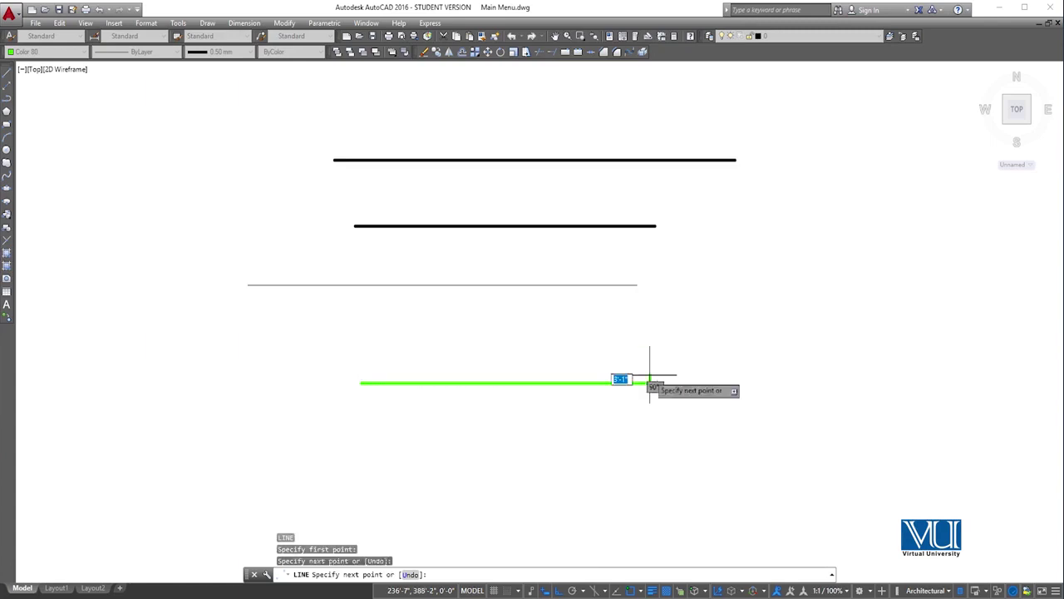
pyautogui.press('Return')
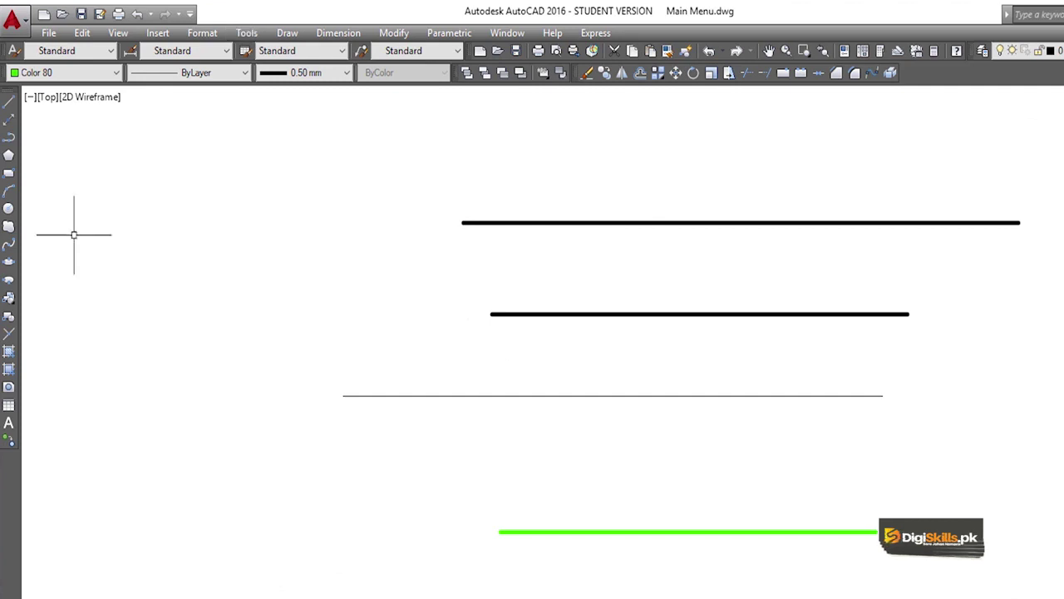
# Open the Linetype Manager, move it aside, and bring up the acad.lin linetype list
pyautogui.click(202, 32)
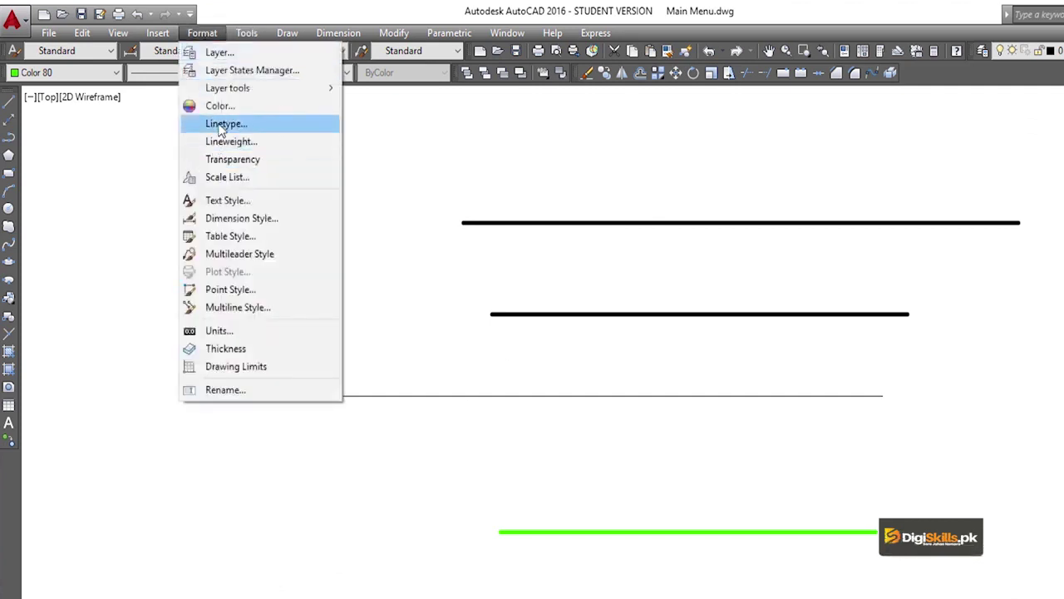
pyautogui.click(230, 123)
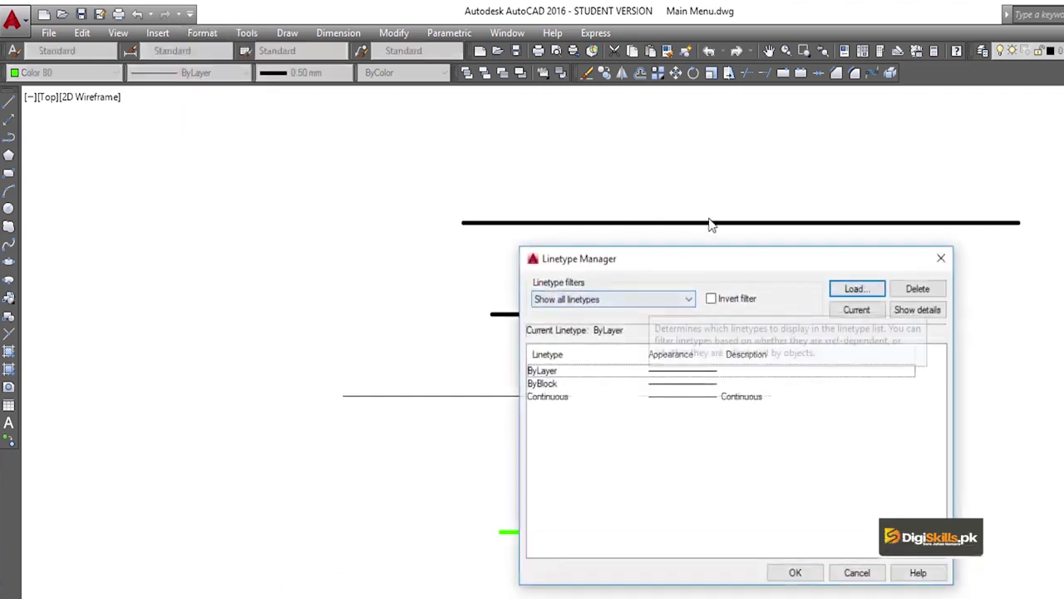
pyautogui.moveTo(688, 261); pyautogui.dragTo(751, 136)
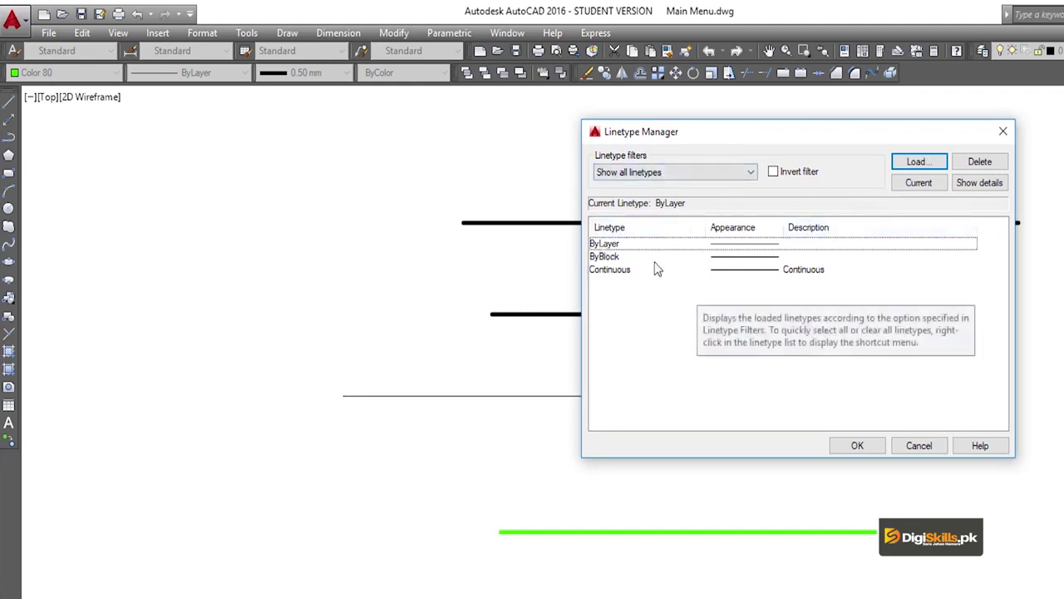
pyautogui.click(917, 162)
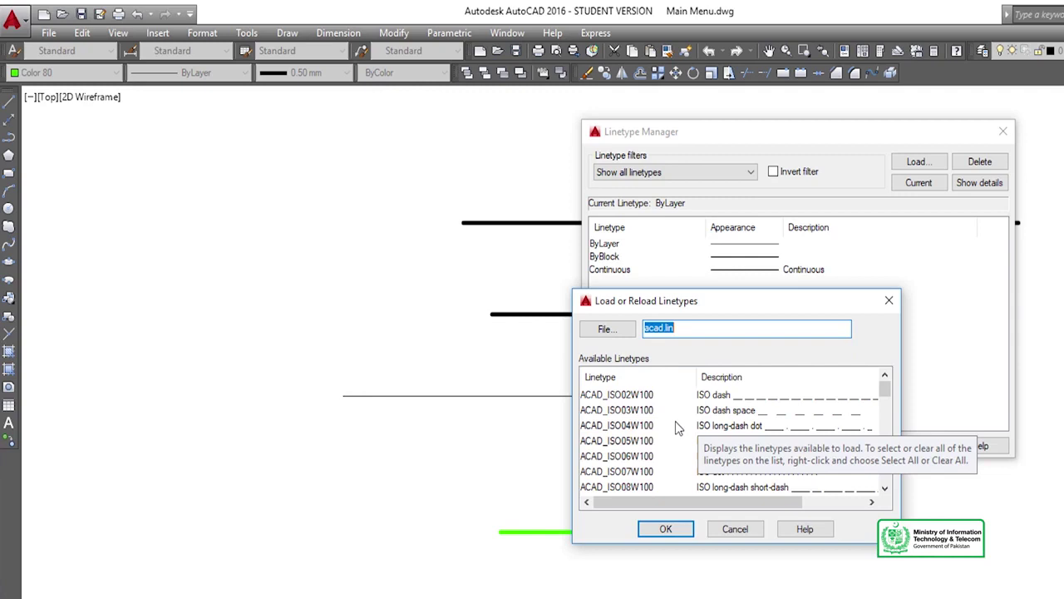
# Load the ACAD_ISO02W100 dash linetype and make it current
pyautogui.moveTo(887, 394)
pyautogui.mouseDown()
pyautogui.moveTo(893, 457)
pyautogui.moveTo(893, 389)
pyautogui.mouseUp()
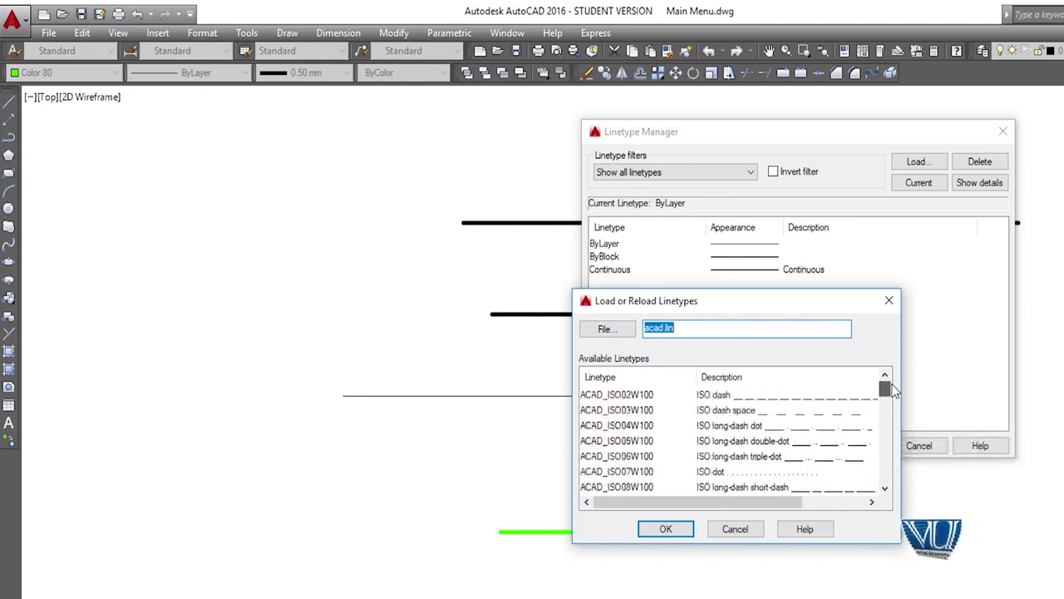
pyautogui.click(772, 397)
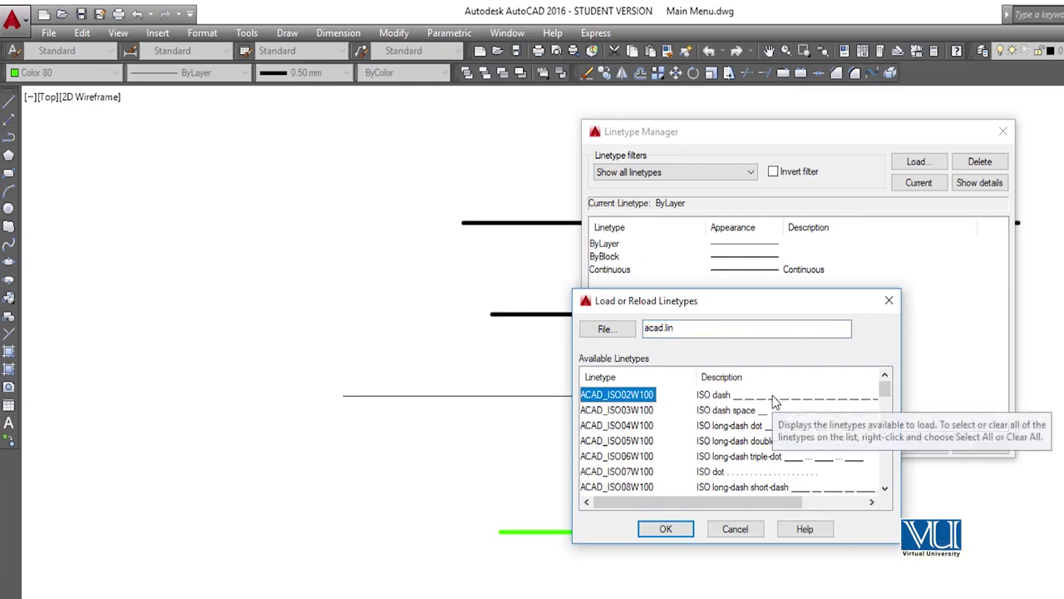
pyautogui.click(666, 531)
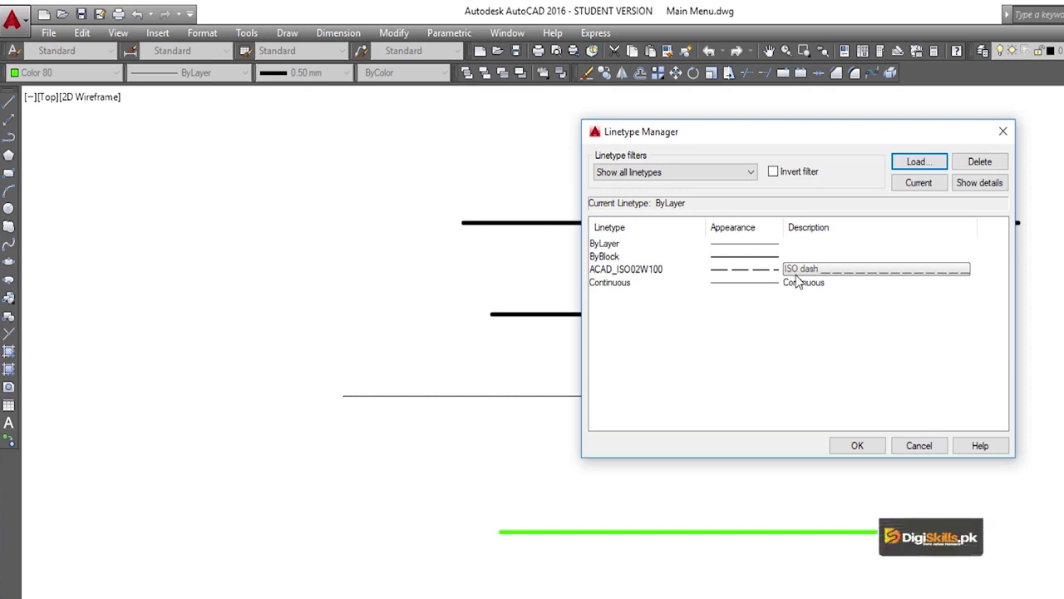
pyautogui.click(718, 273)
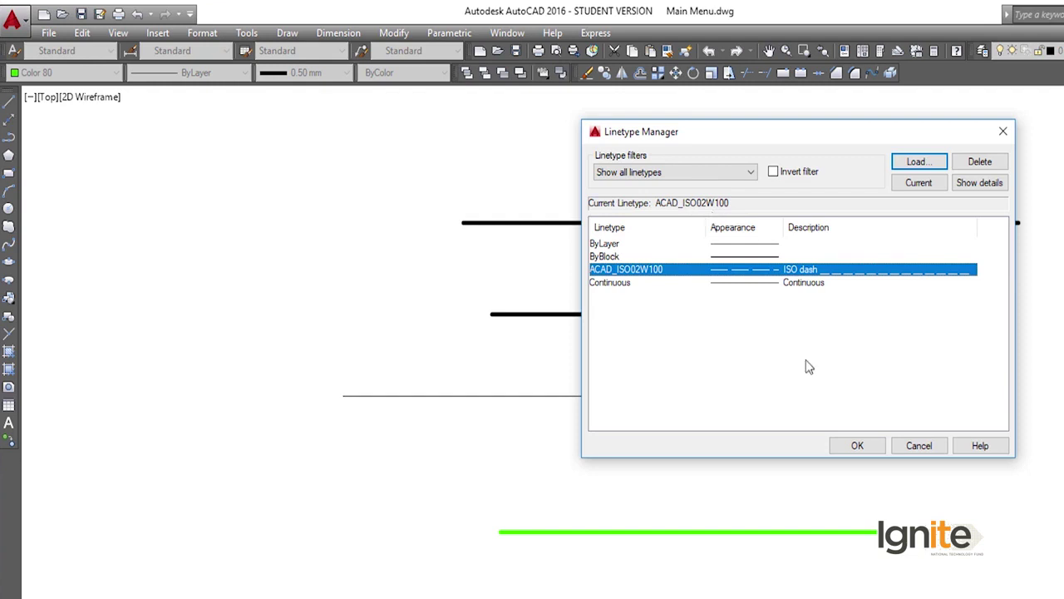
pyautogui.click(855, 445)
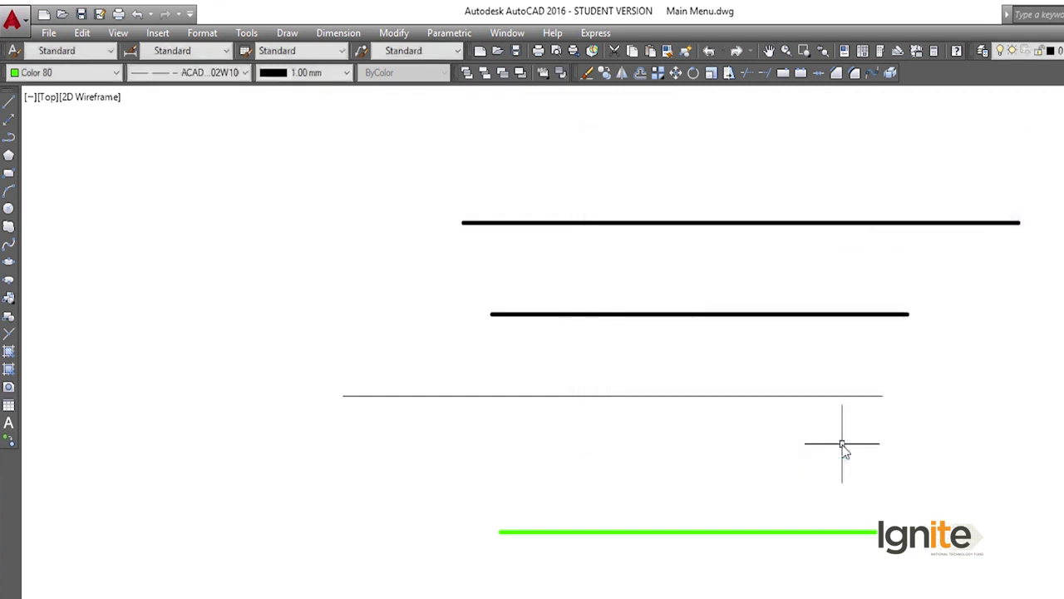
pyautogui.write('L')
# Draw a long dashed ACAD_ISO02W100 green line just above the short green line
pyautogui.press('Return')
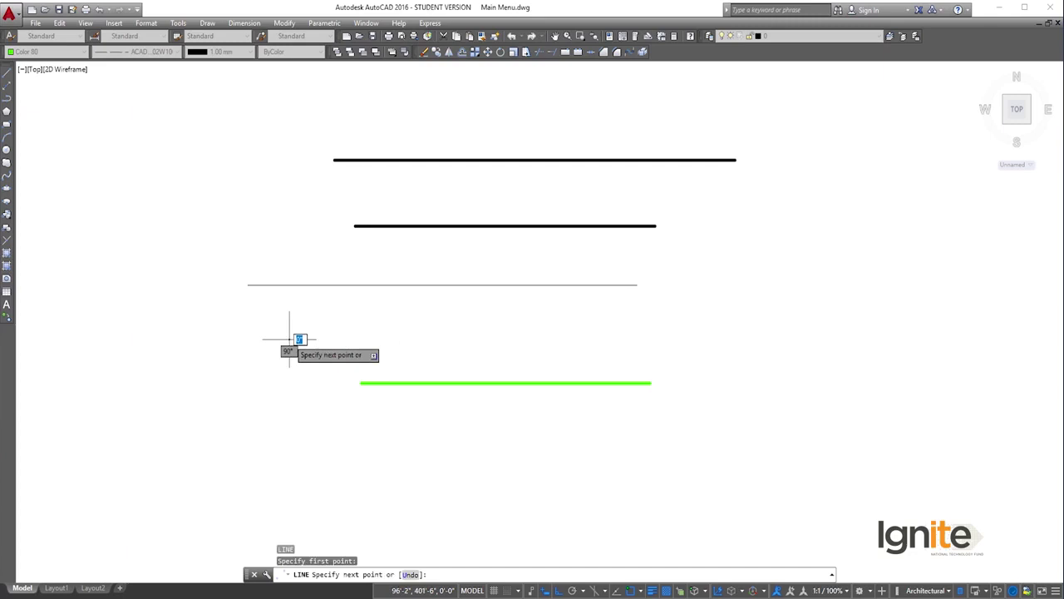
pyautogui.click(287, 338)
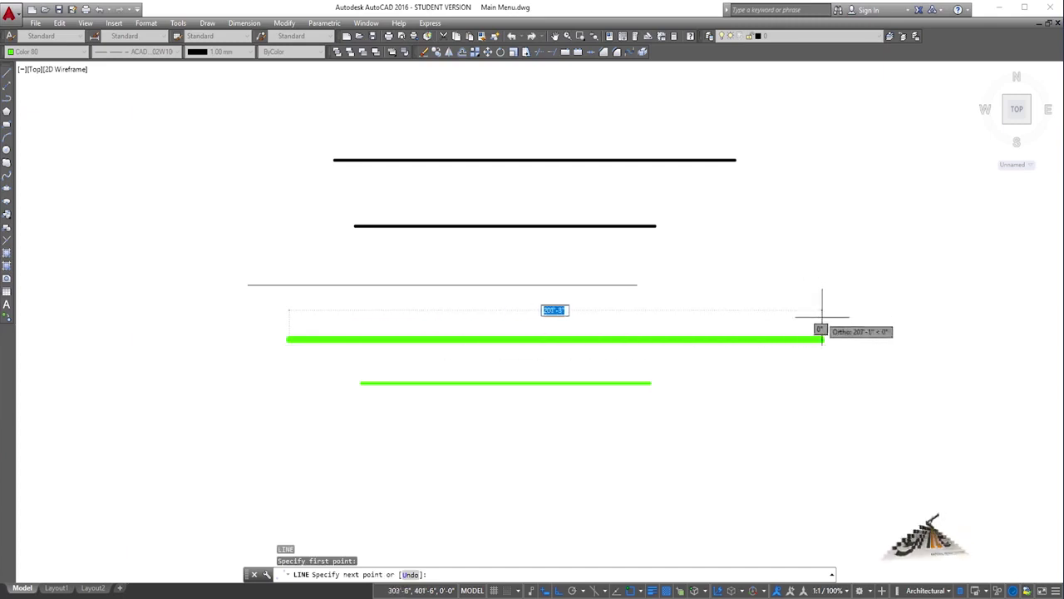
pyautogui.click(824, 338)
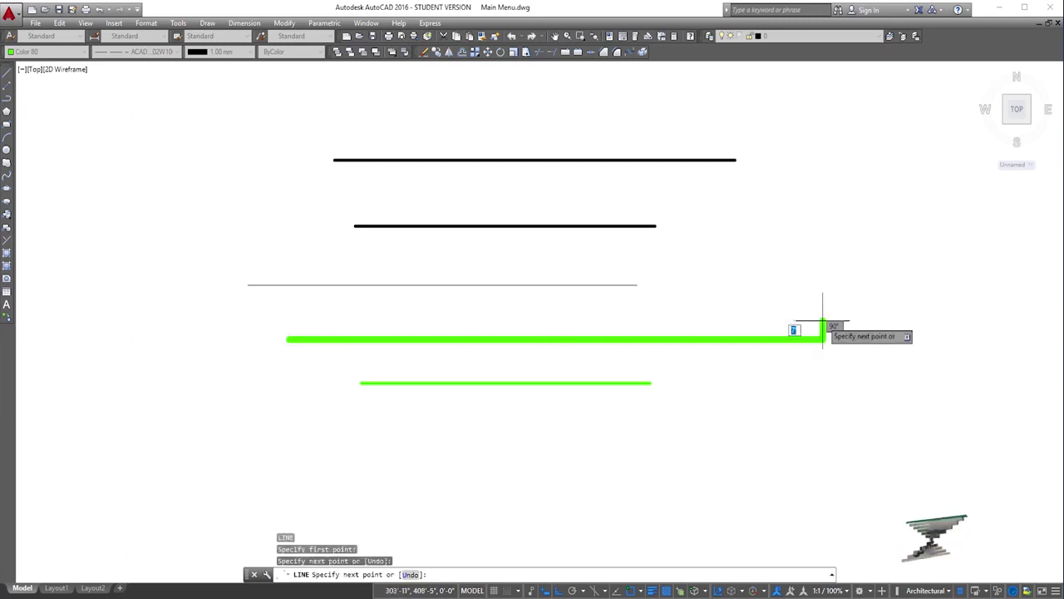
pyautogui.write('7')
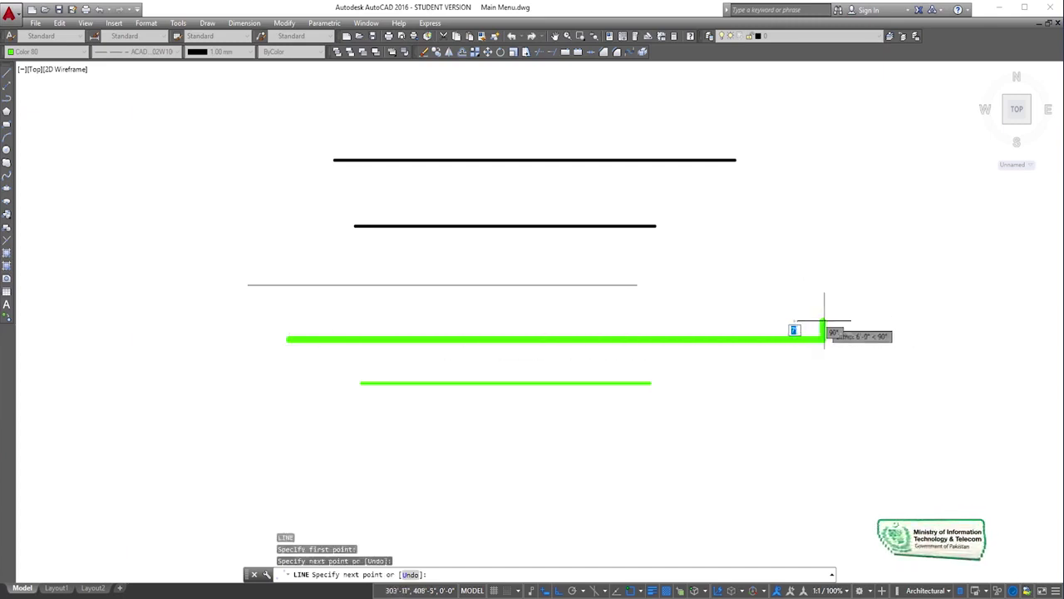
pyautogui.press('Escape')
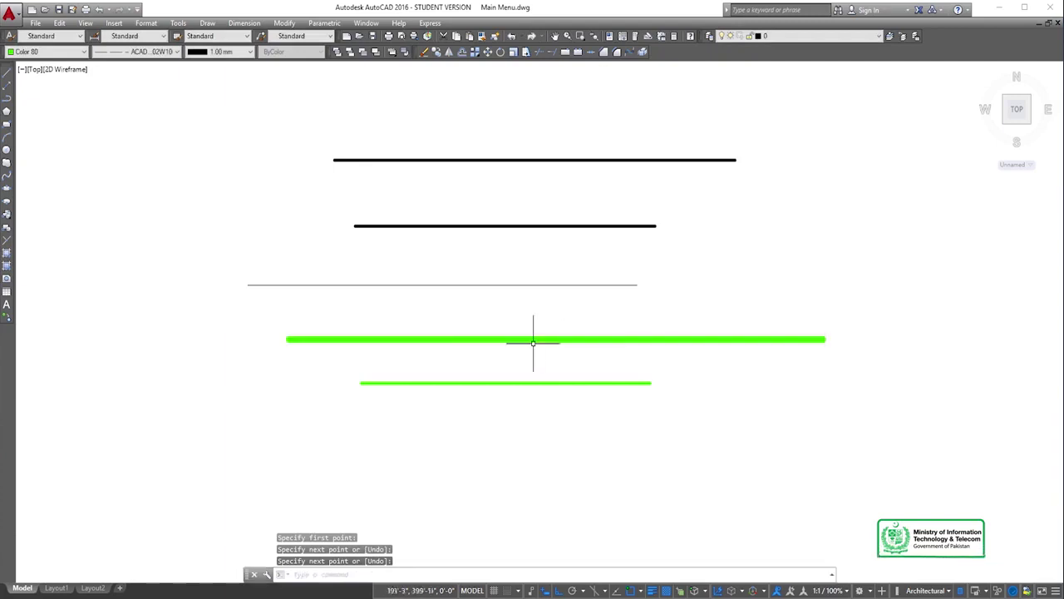
pyautogui.moveTo(539, 338)
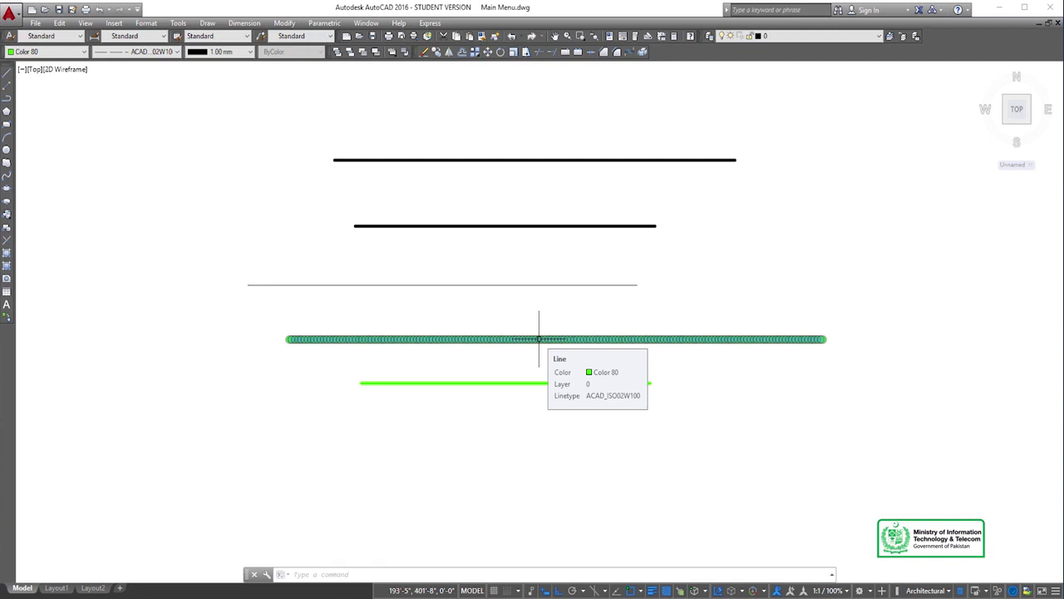
pyautogui.scroll(3, 573, 349)
pyautogui.scroll(3, 573, 347)
pyautogui.scroll(2, 573, 348)
pyautogui.scroll(2, 560, 225)
pyautogui.scroll(2, 556, 266)
pyautogui.scroll(2, 553, 285)
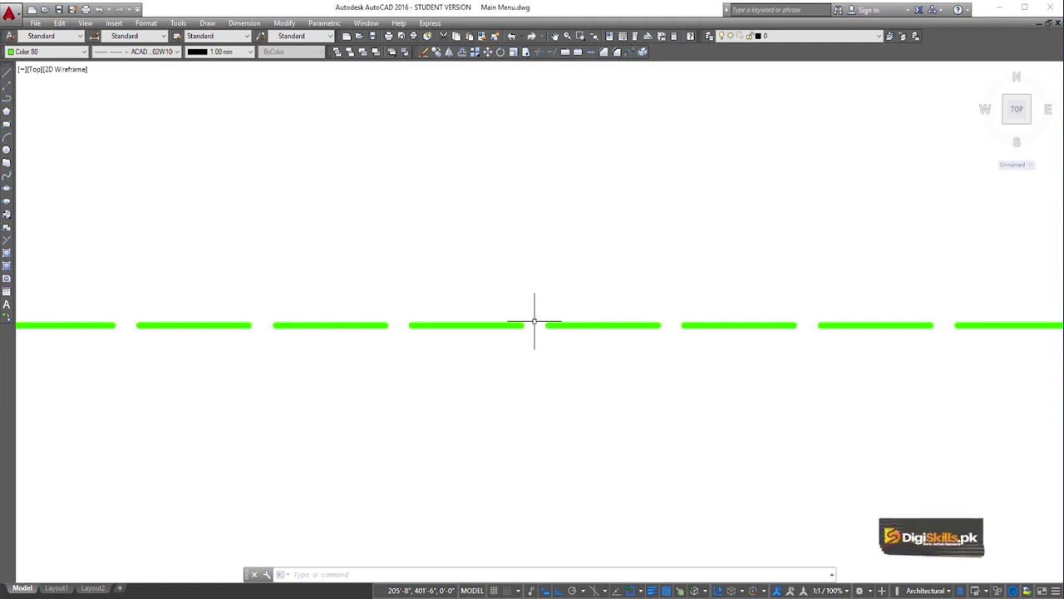
pyautogui.scroll(10, 534, 321)
pyautogui.scroll(-4, 535, 321)
pyautogui.scroll(-8, 535, 321)
pyautogui.scroll(-5, 534, 321)
pyautogui.scroll(-6, 535, 321)
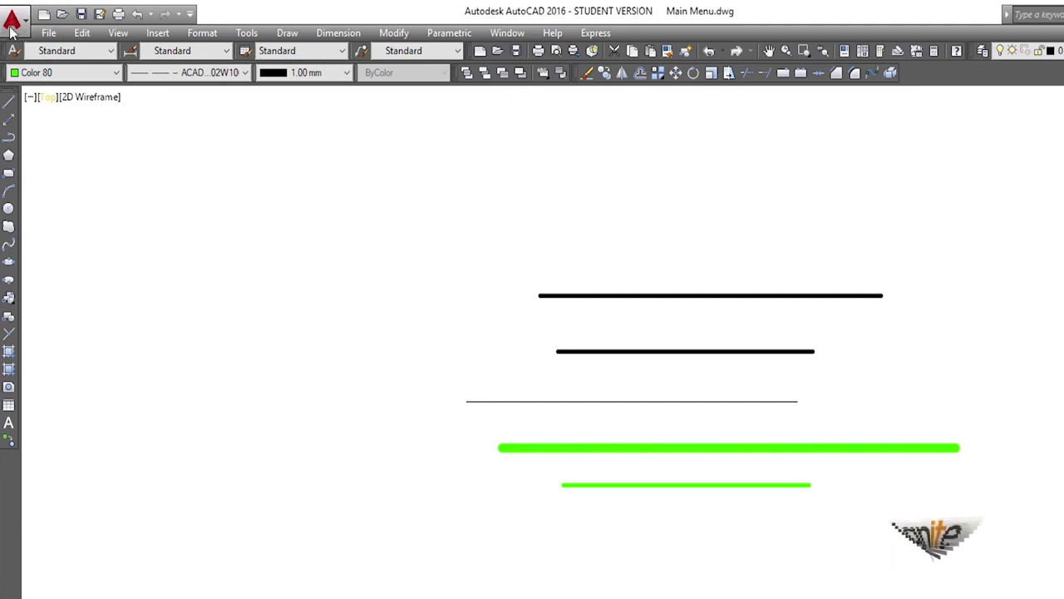
# Recolour the top 155'-10" line from ByLayer black to Red
pyautogui.click(55, 73)
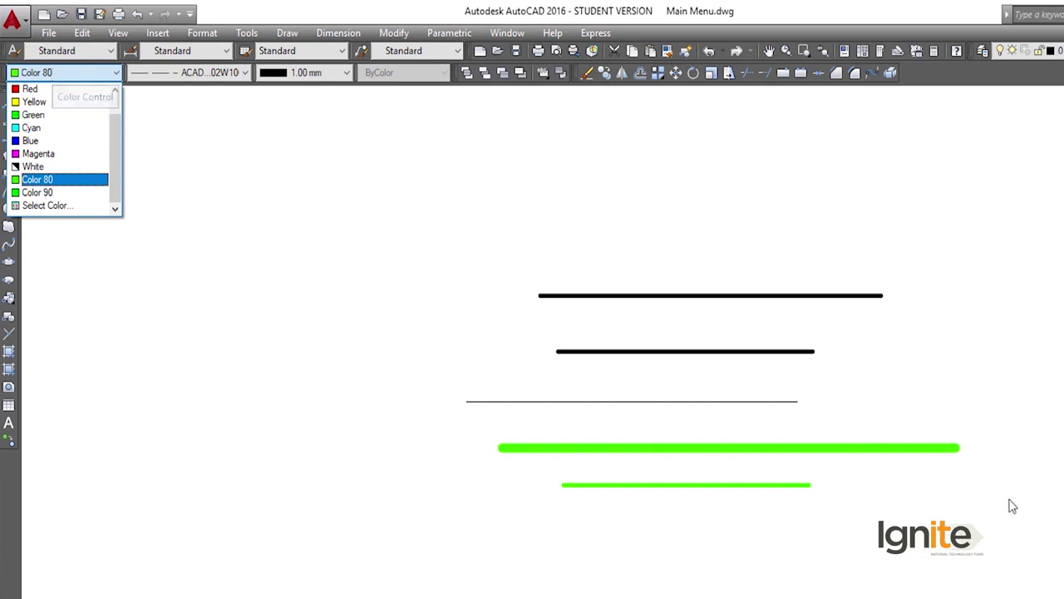
pyautogui.click(779, 257)
pyautogui.click(713, 238)
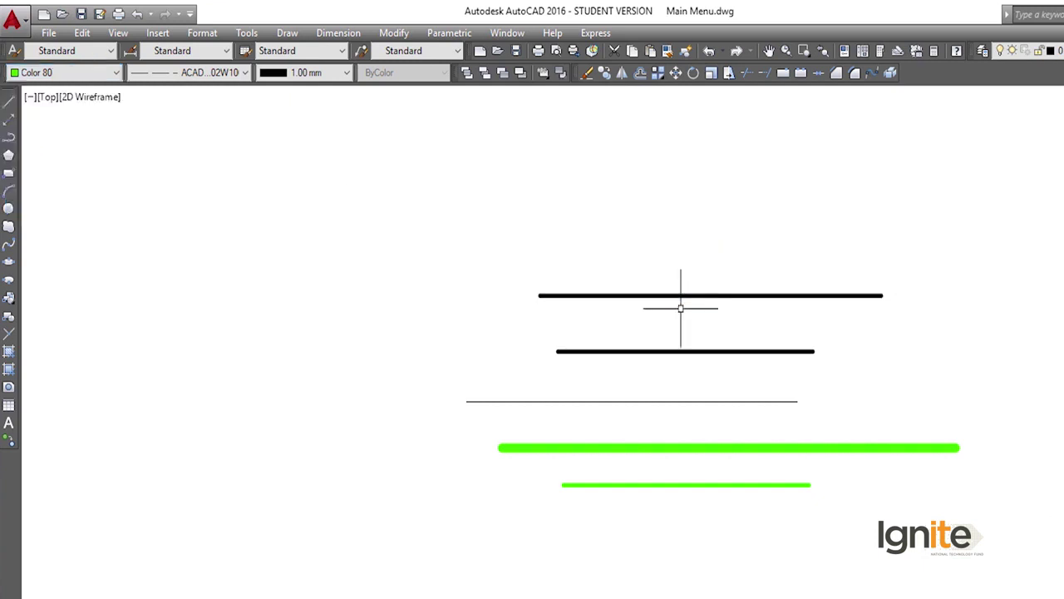
pyautogui.click(689, 294)
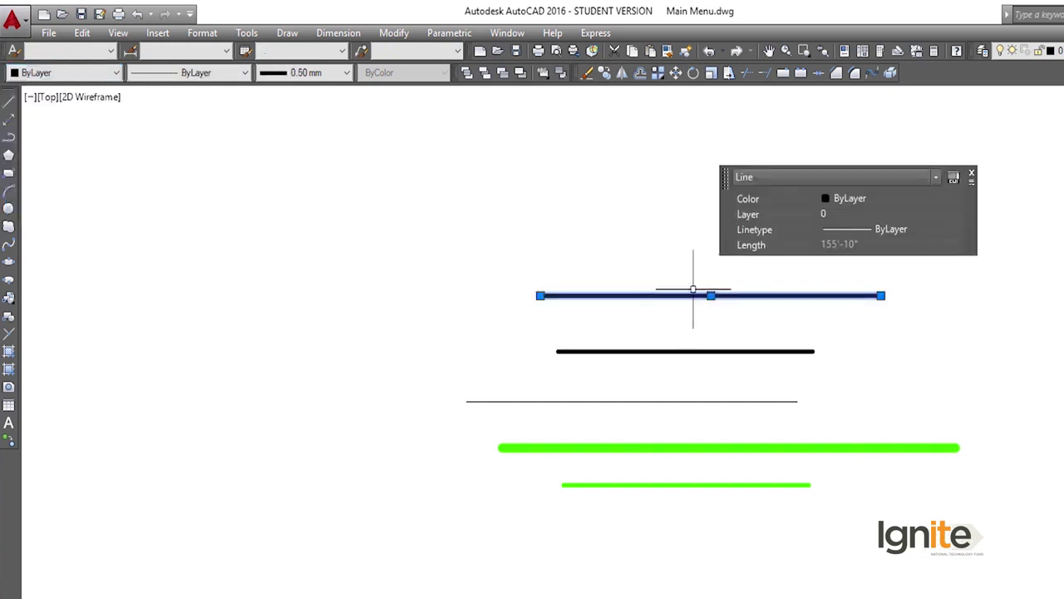
pyautogui.click(67, 76)
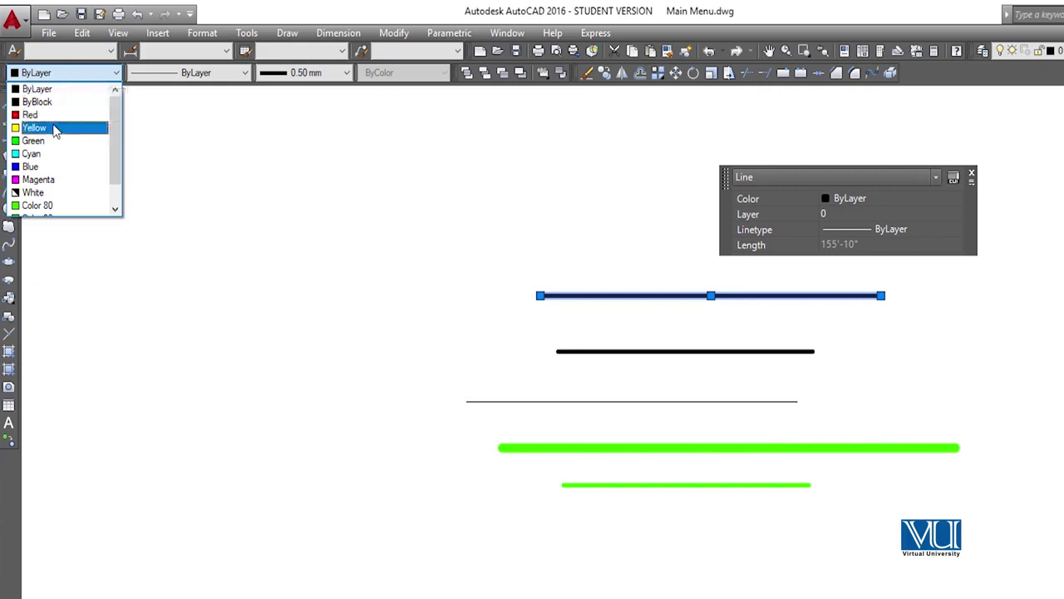
pyautogui.click(30, 115)
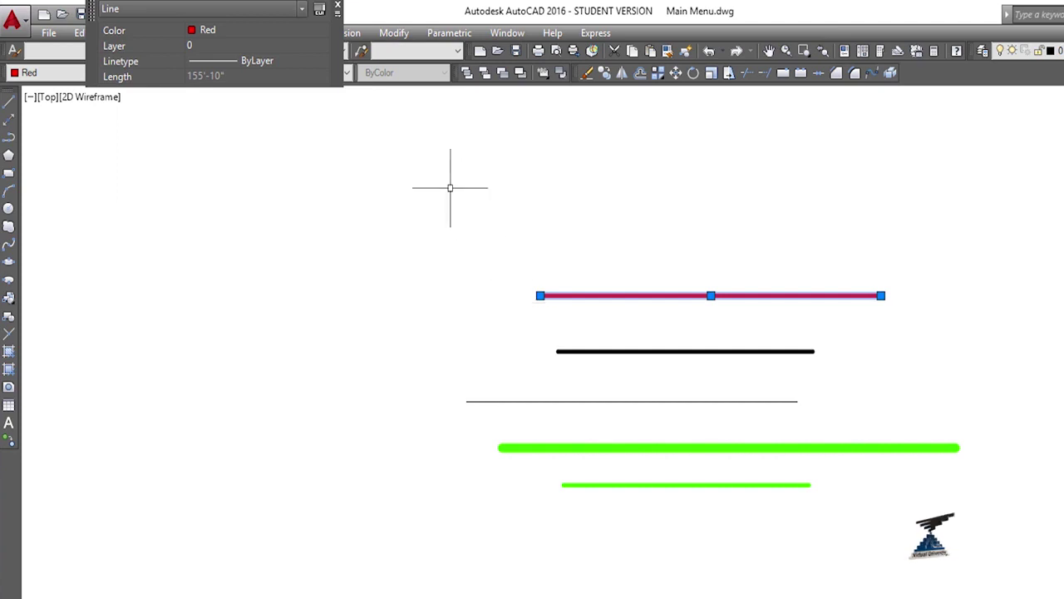
pyautogui.press('Escape')
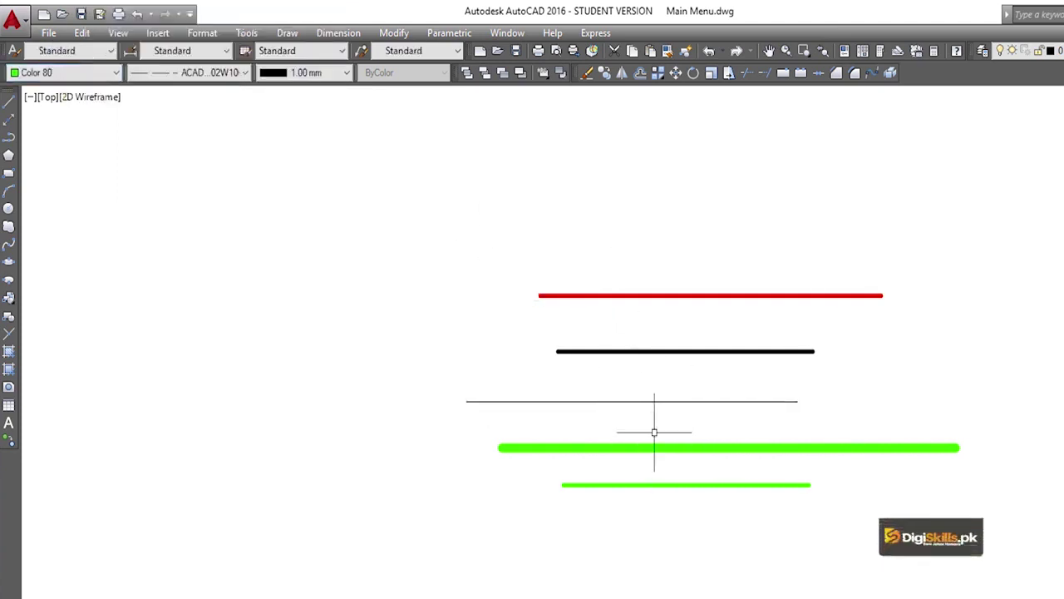
# Check the Linetype and Lineweight lists without changing them, then select the red top line
pyautogui.click(222, 75)
pyautogui.click(218, 75)
pyautogui.click(309, 73)
pyautogui.click(313, 74)
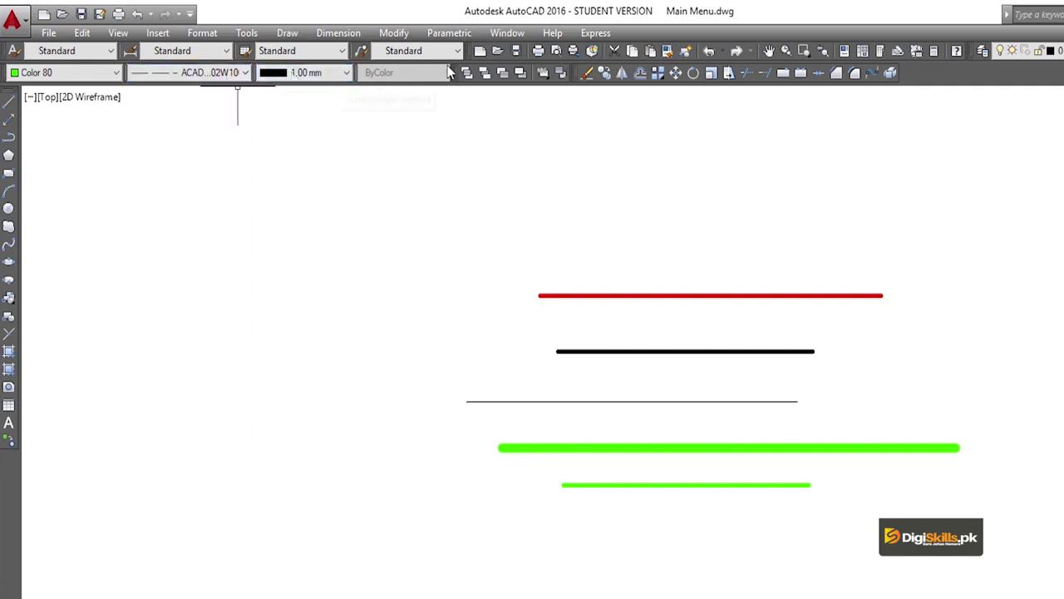
pyautogui.moveTo(675, 400)
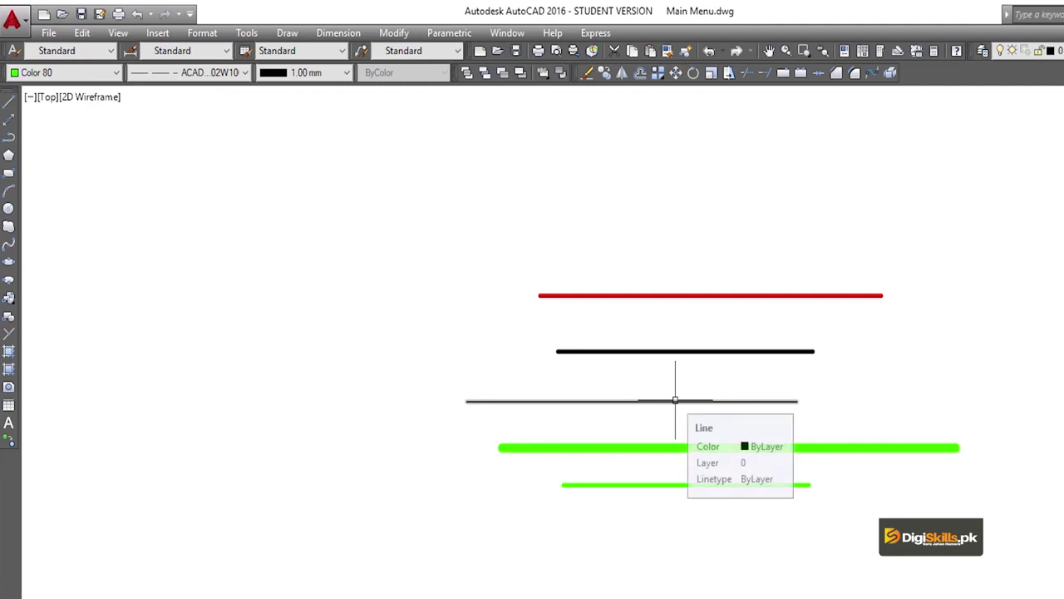
pyautogui.click(713, 295)
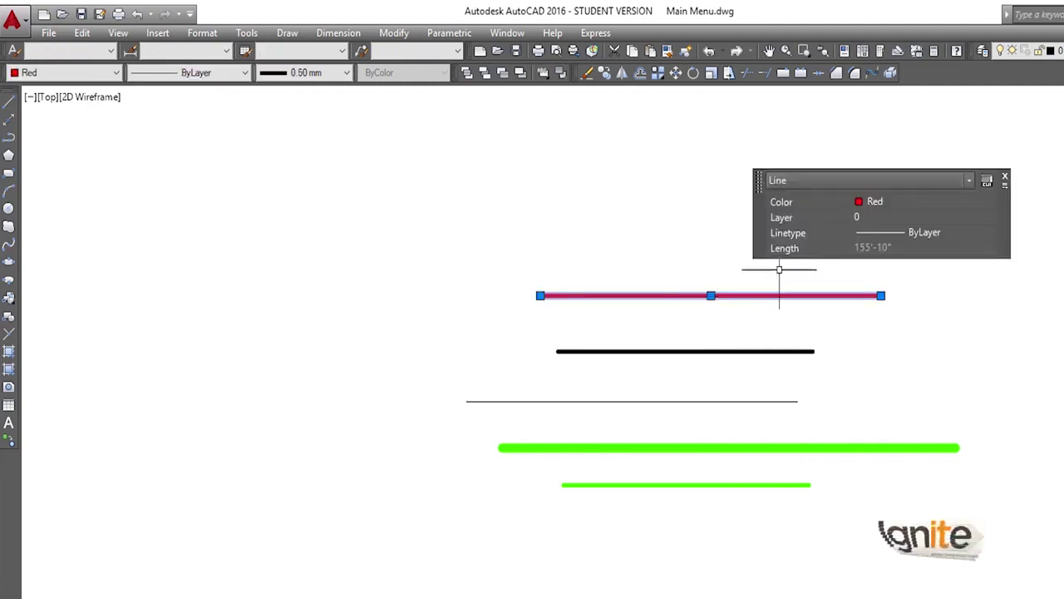
# Change the top 155'-10" line from Red to Yellow in Quick Properties, then deselect it
pyautogui.click(876, 206)
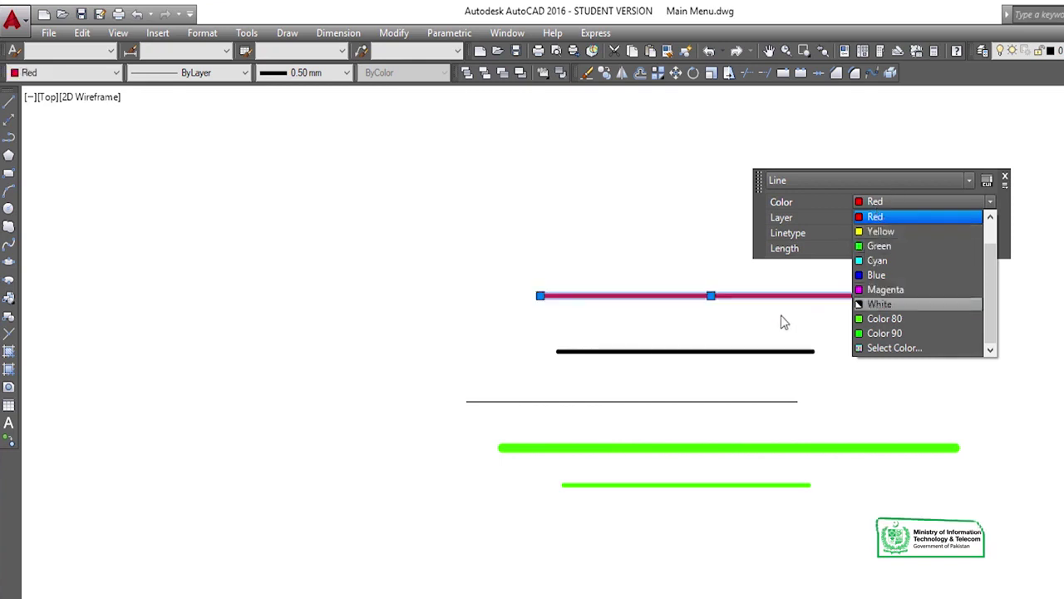
pyautogui.click(900, 231)
pyautogui.click(898, 202)
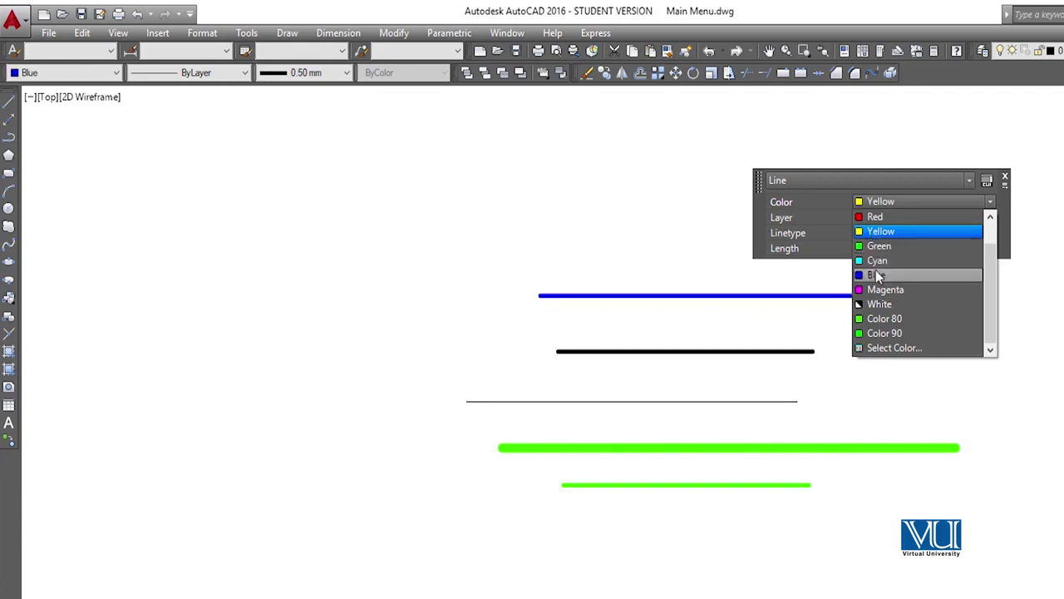
pyautogui.click(1006, 181)
pyautogui.click(1006, 180)
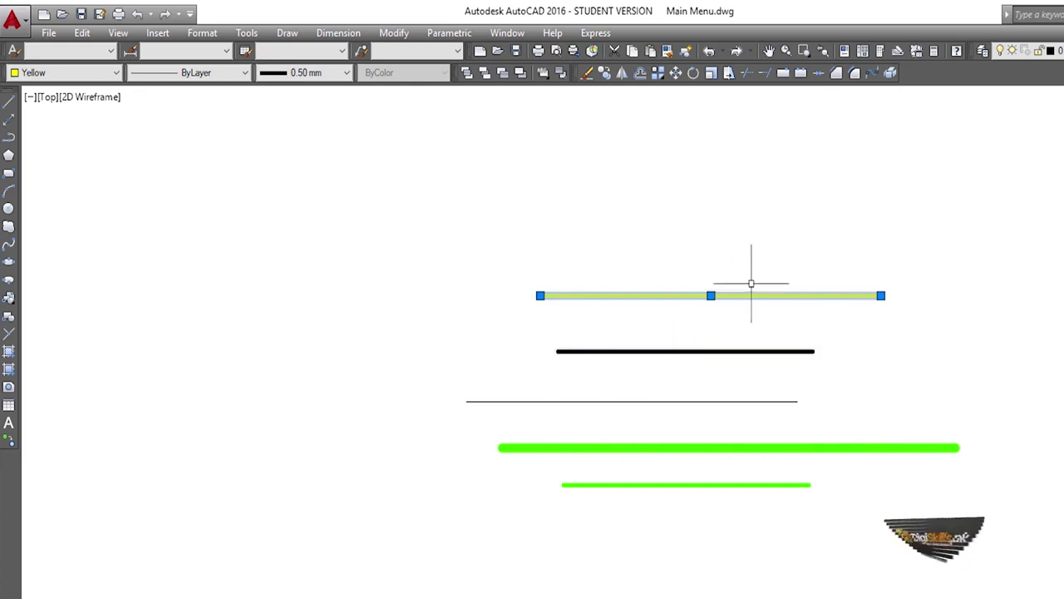
pyautogui.press('Escape')
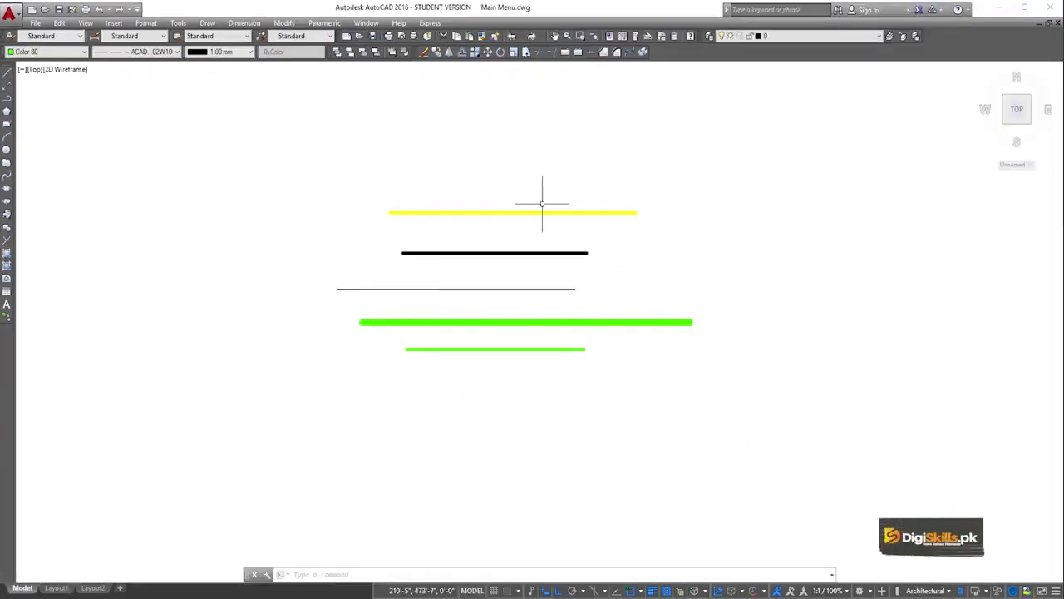